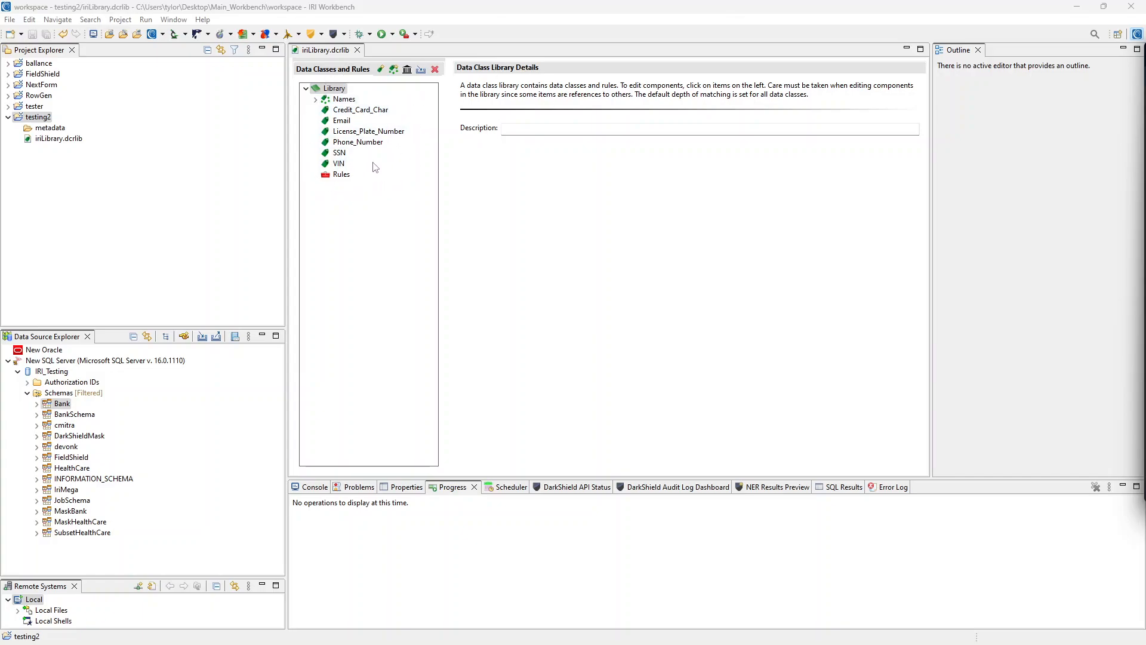
# Open the Phone_Number data class in the library and review its default rule and matchers
pyautogui.click(377, 143)
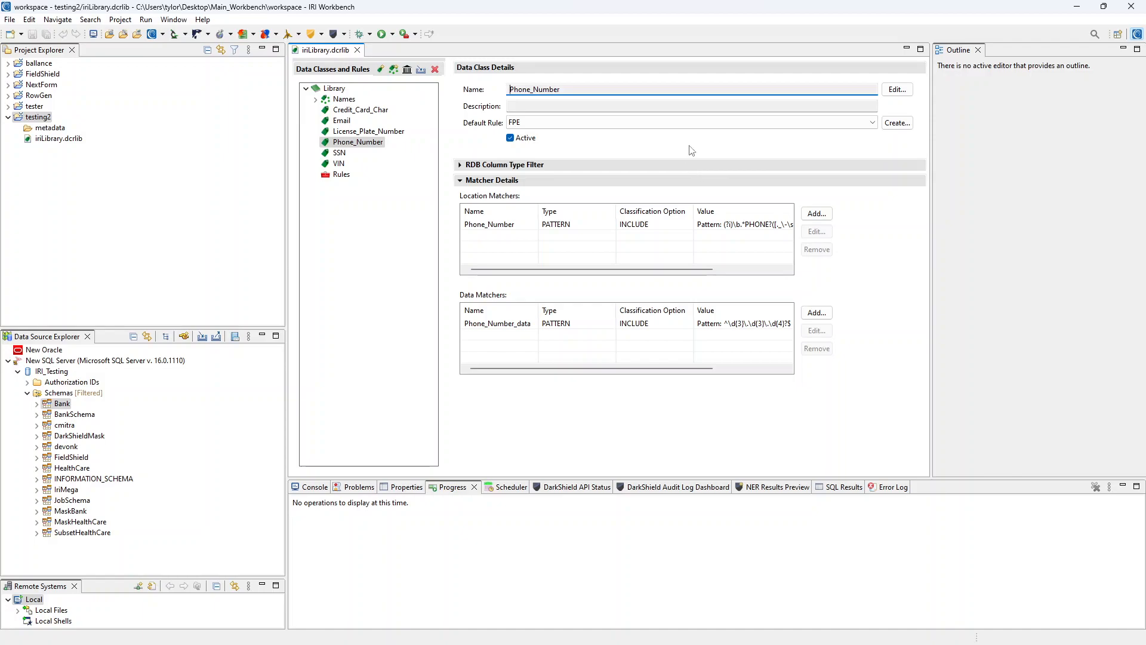
pyautogui.click(229, 161)
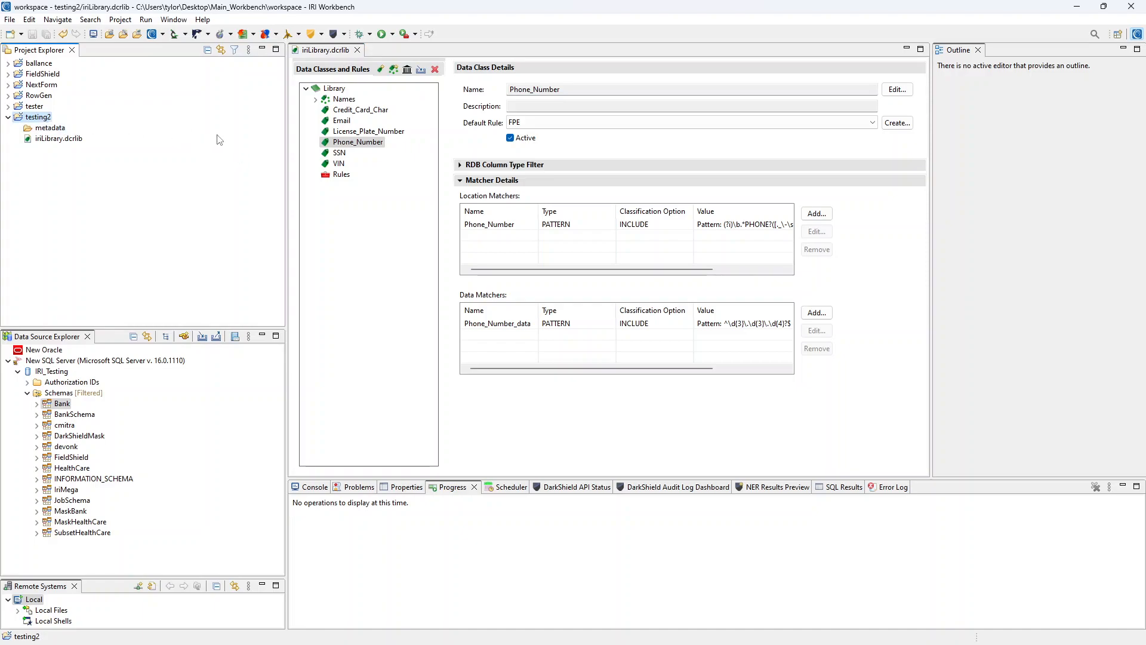
pyautogui.click(185, 34)
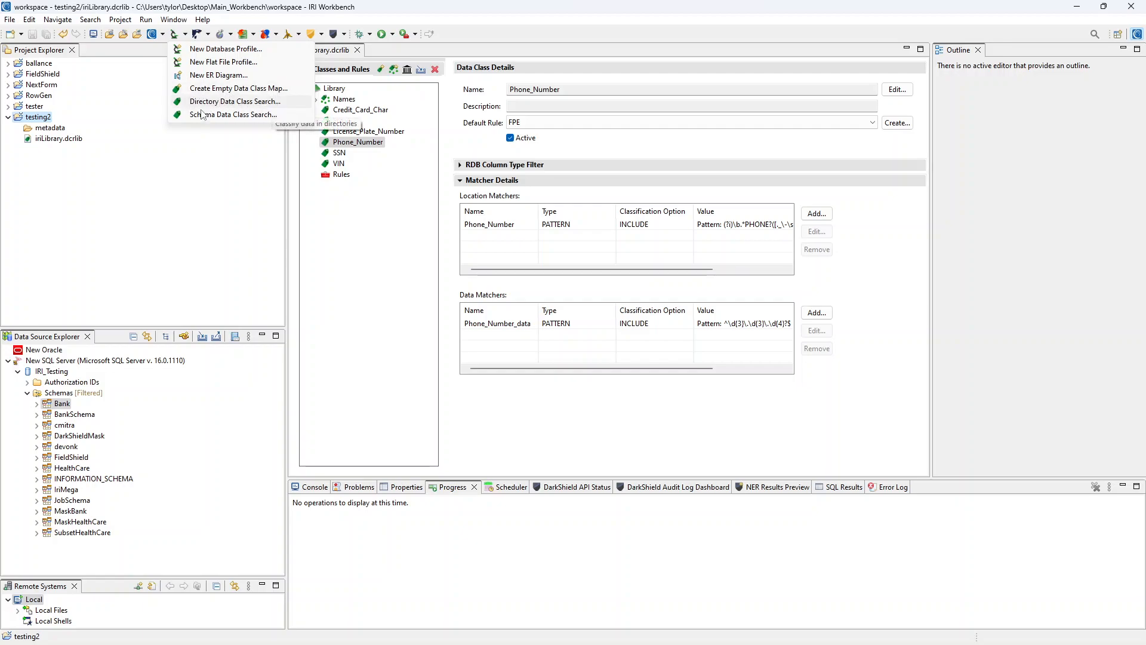
pyautogui.click(46, 119)
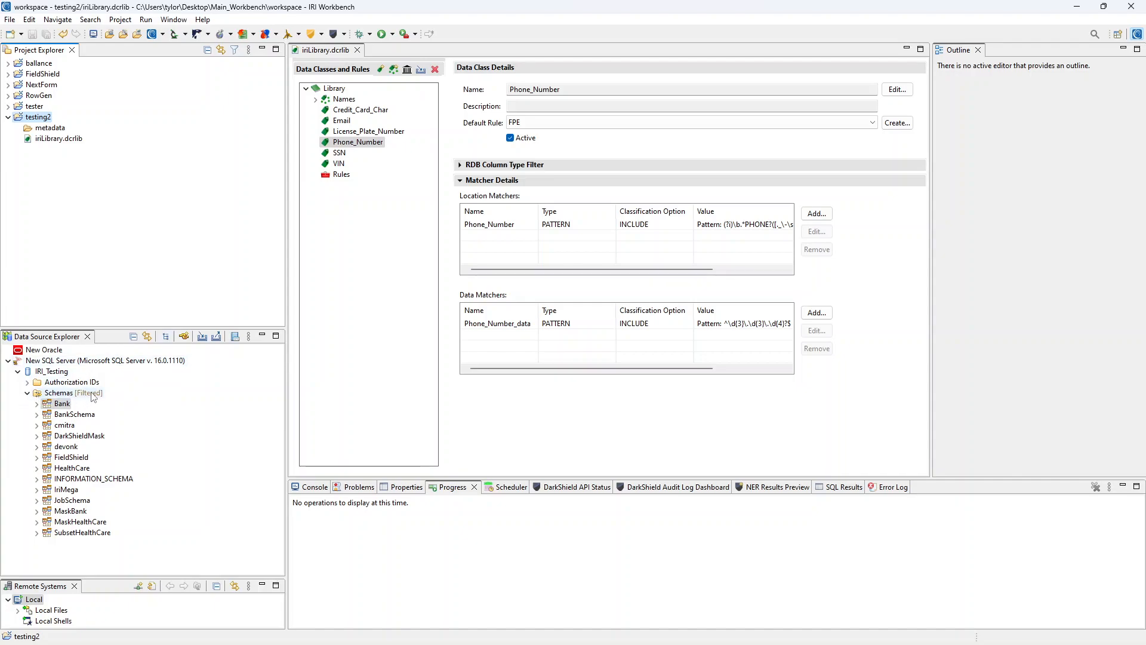
# Expand the Bank schema of the SQL Server connection down to its list of tables
pyautogui.click(54, 406)
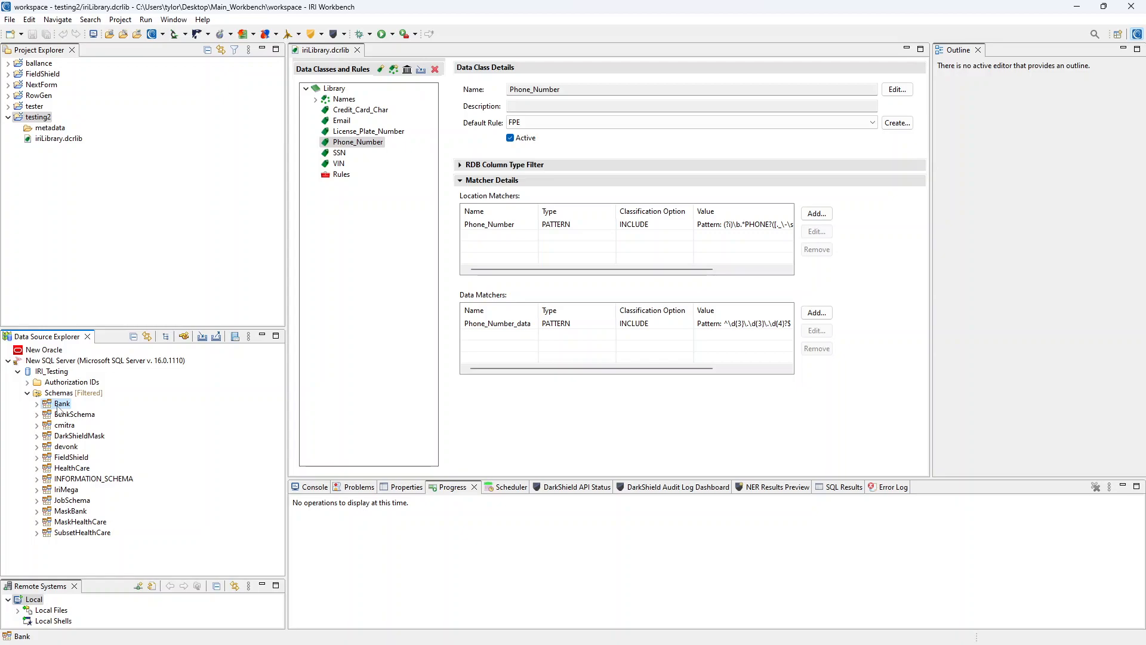
pyautogui.doubleClick(49, 406)
pyautogui.click(46, 436)
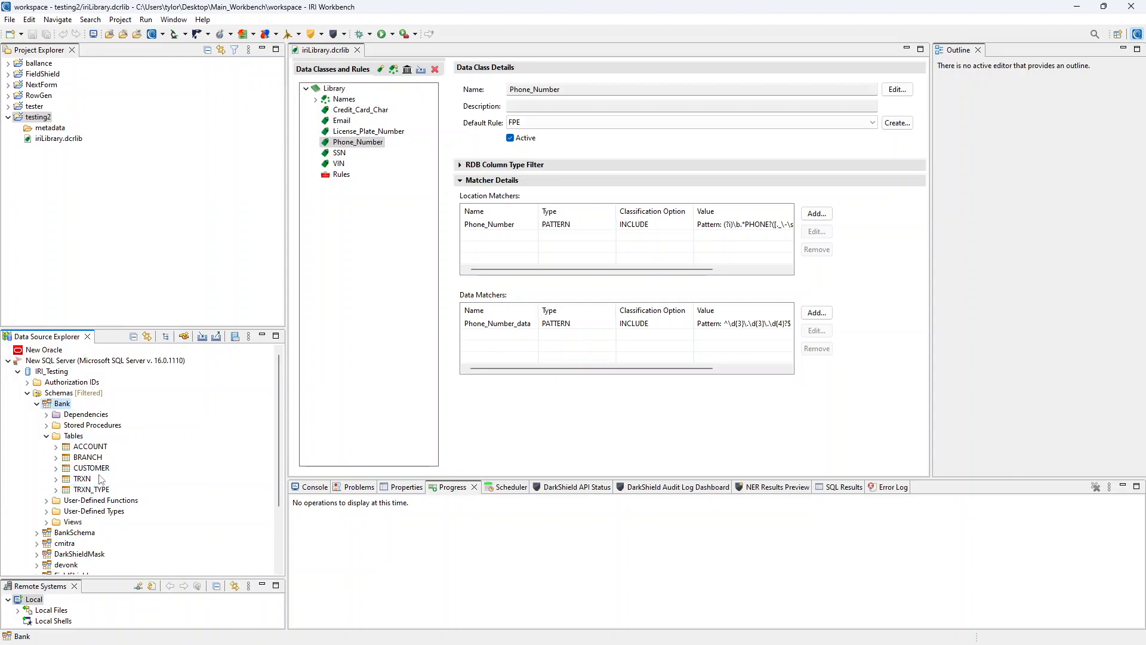
# Start a Schema Data Class Search on the Bank schema, keeping the testing2 folder and schema_dataclass_search subfolder and including the graphical report
pyautogui.rightClick(58, 404)
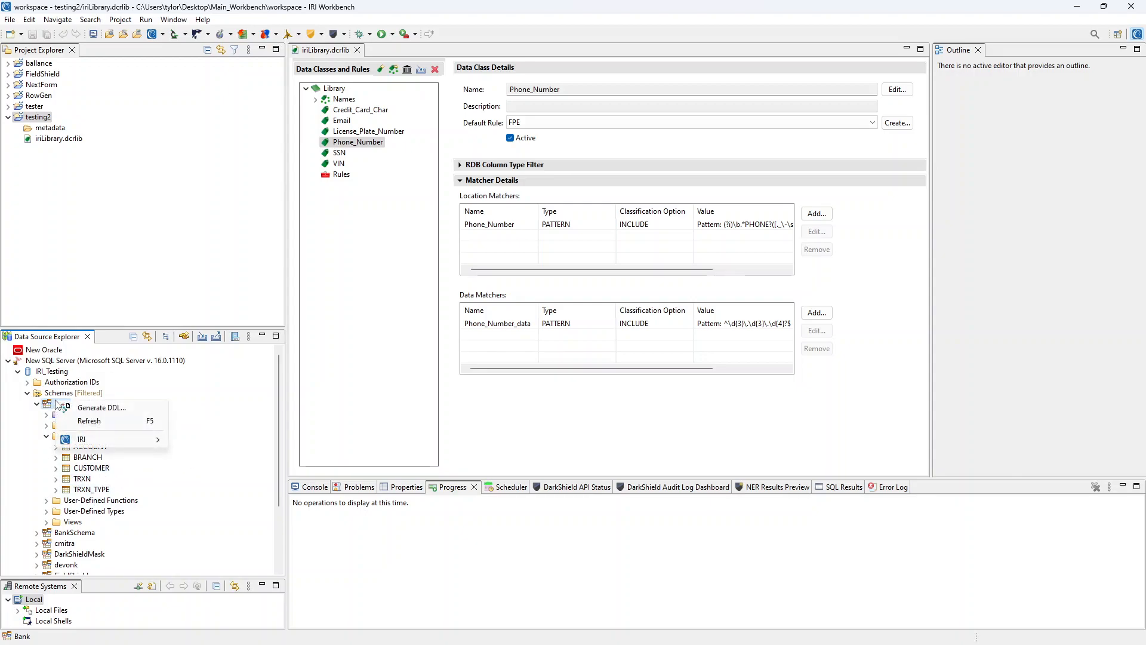
pyautogui.click(47, 404)
pyautogui.rightClick(53, 404)
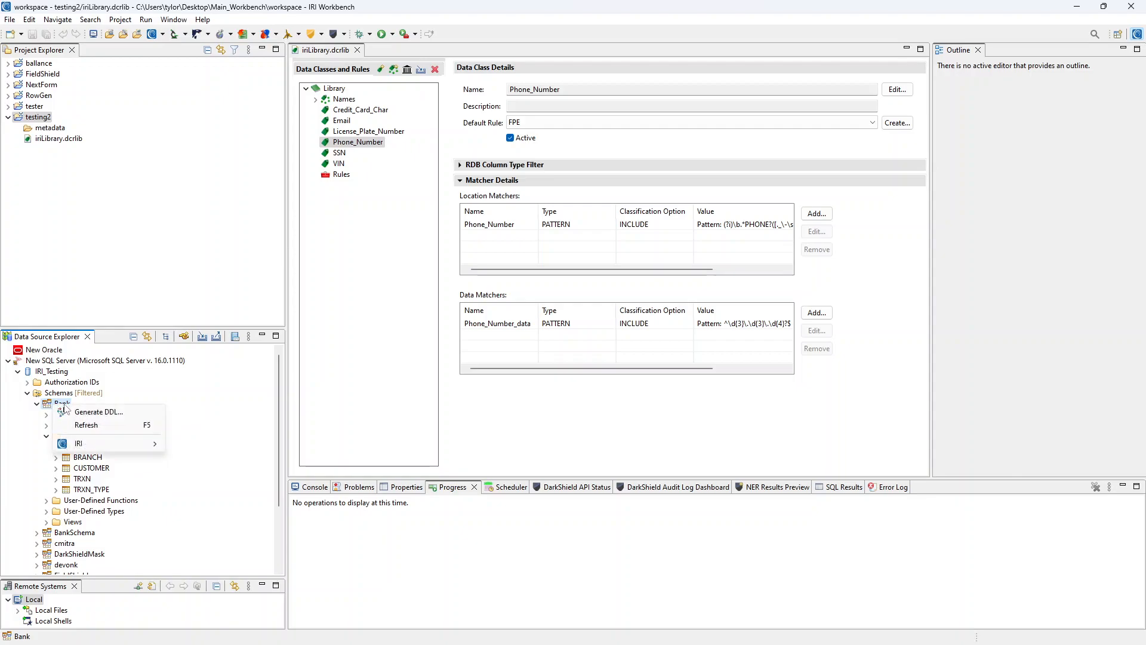
pyautogui.moveTo(115, 445)
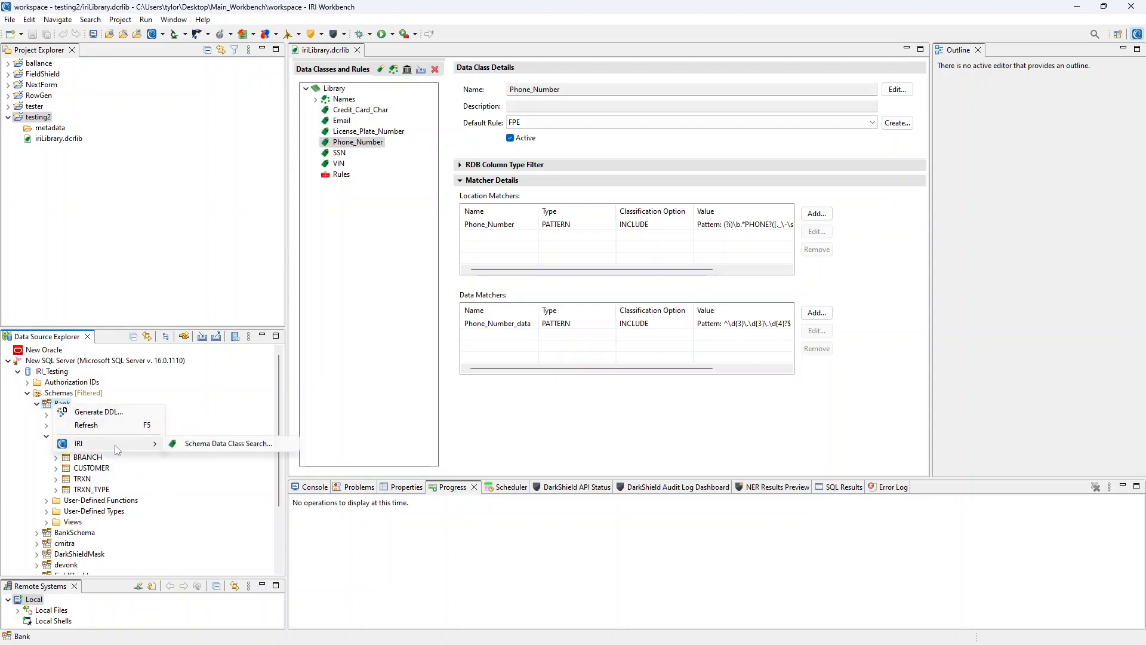
pyautogui.click(237, 447)
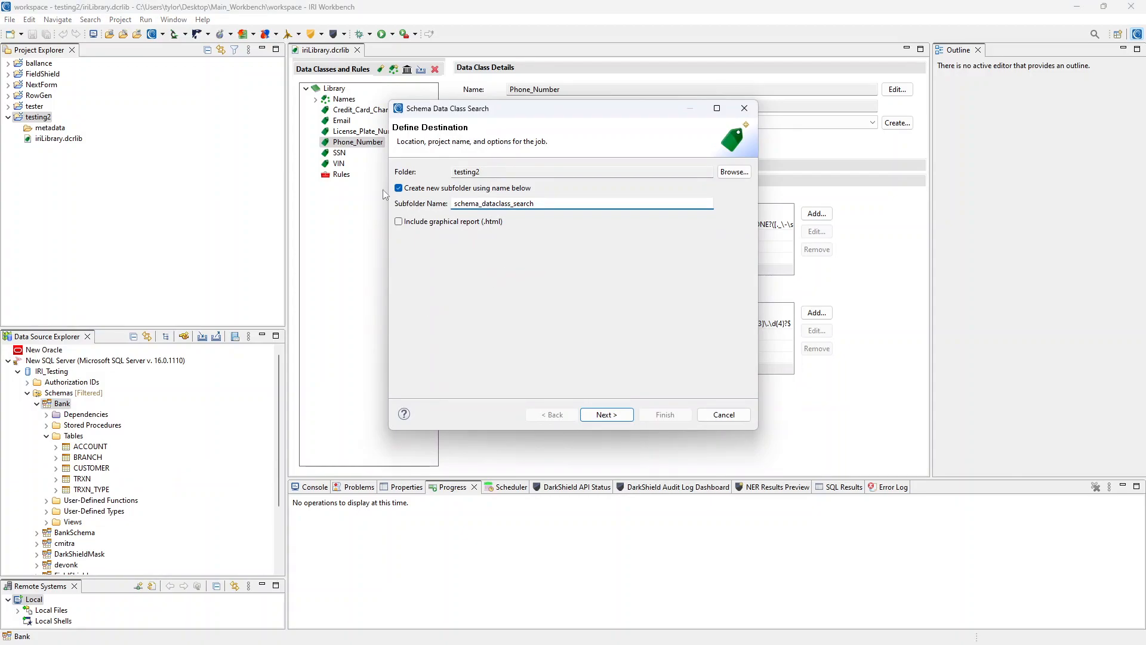
pyautogui.click(398, 221)
pyautogui.click(615, 417)
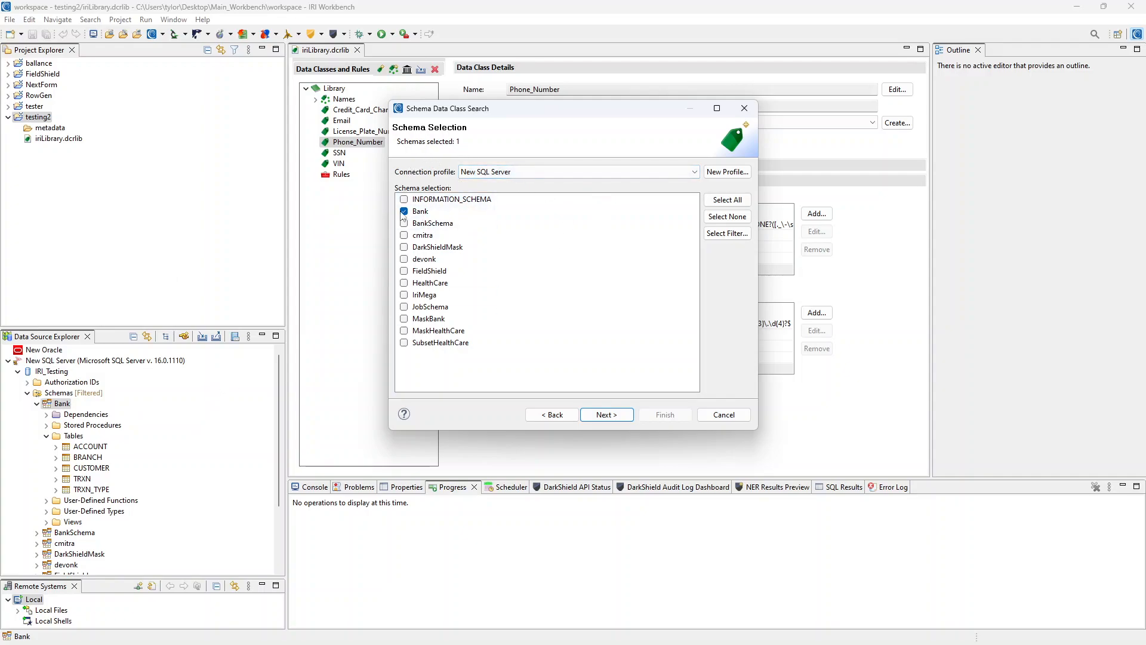
# Keep the New SQL Server connection profile with only the Bank schema selected, and continue to the table exclusions
pyautogui.click(649, 168)
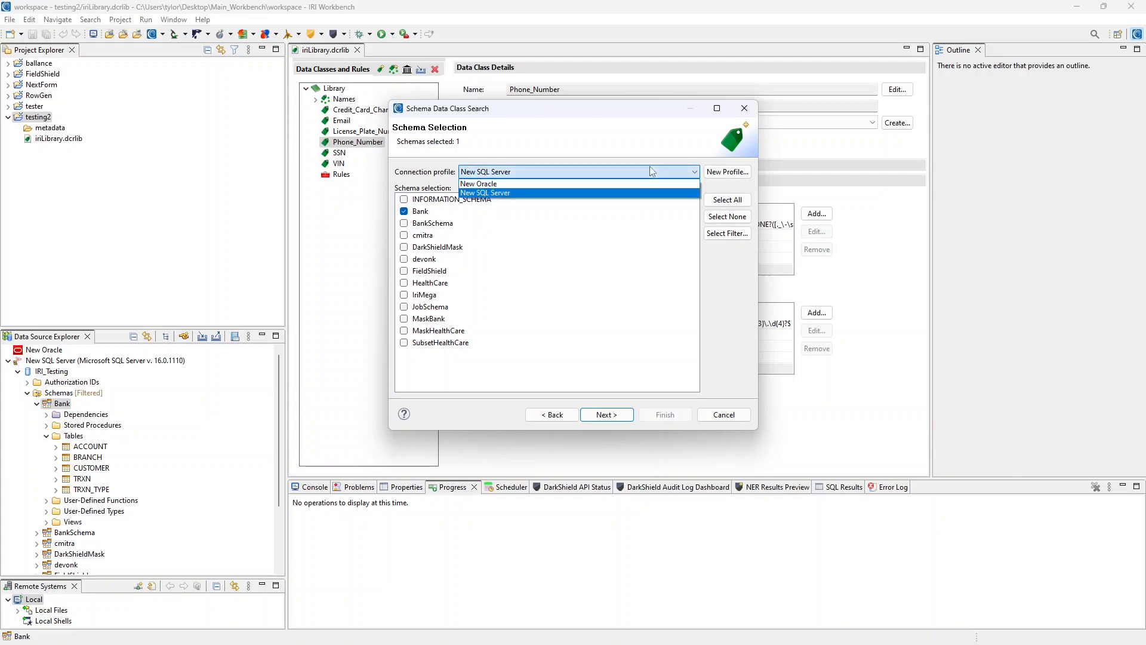
pyautogui.click(534, 172)
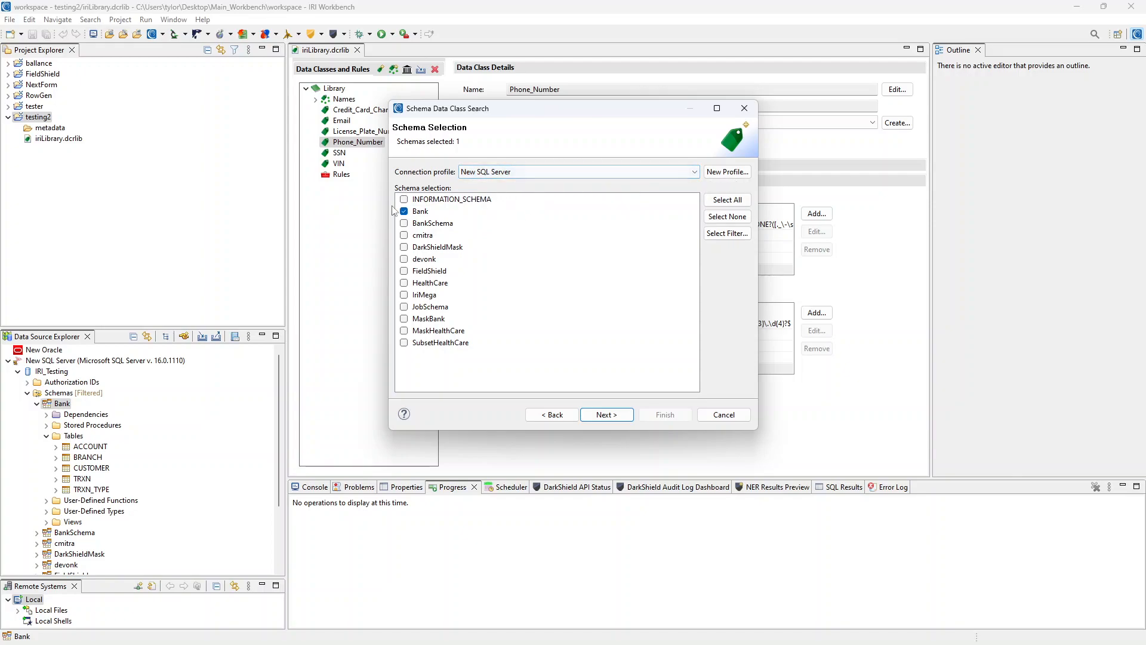
pyautogui.click(404, 222)
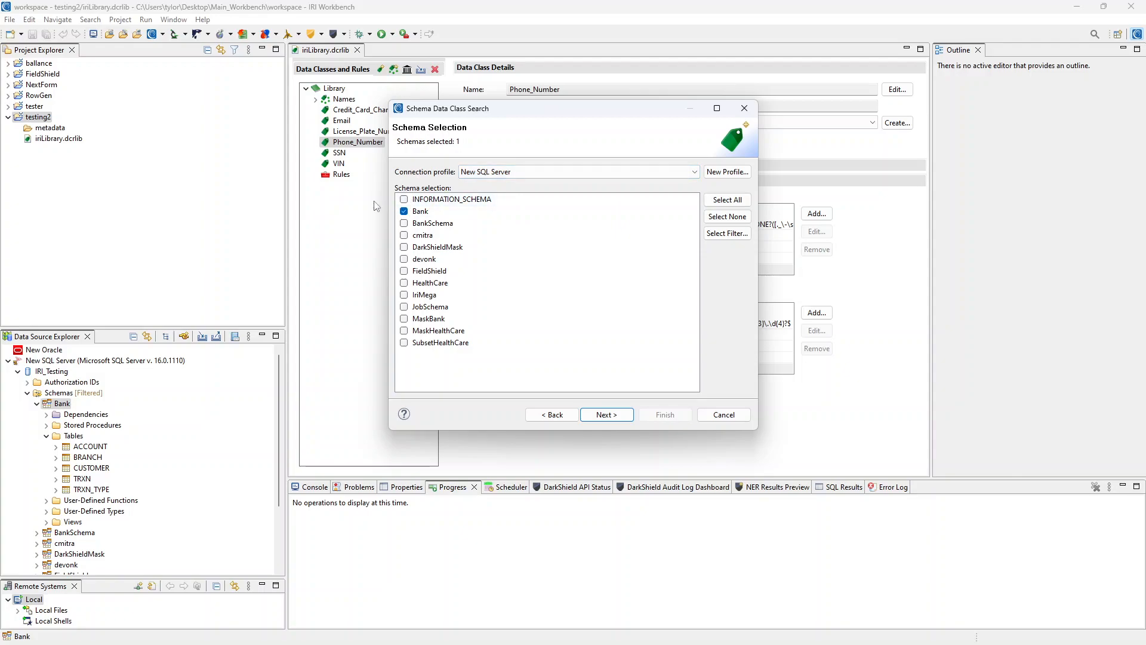
pyautogui.click(404, 223)
pyautogui.click(595, 410)
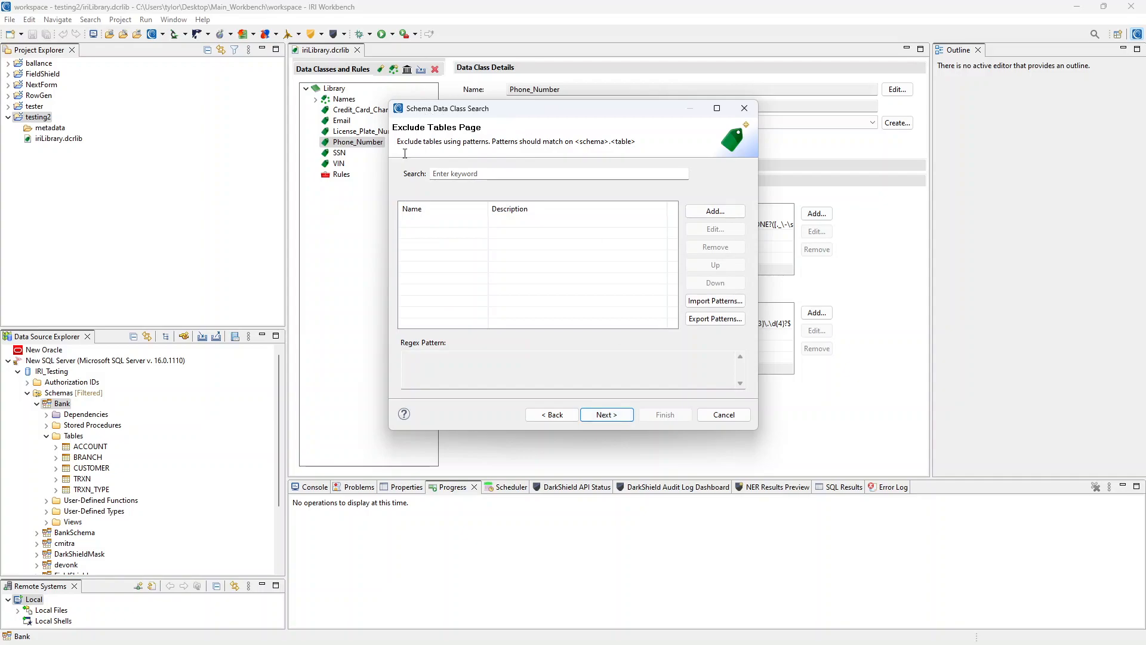
# Add a table exclusion pattern named trxn with the regex TRXN
pyautogui.click(716, 213)
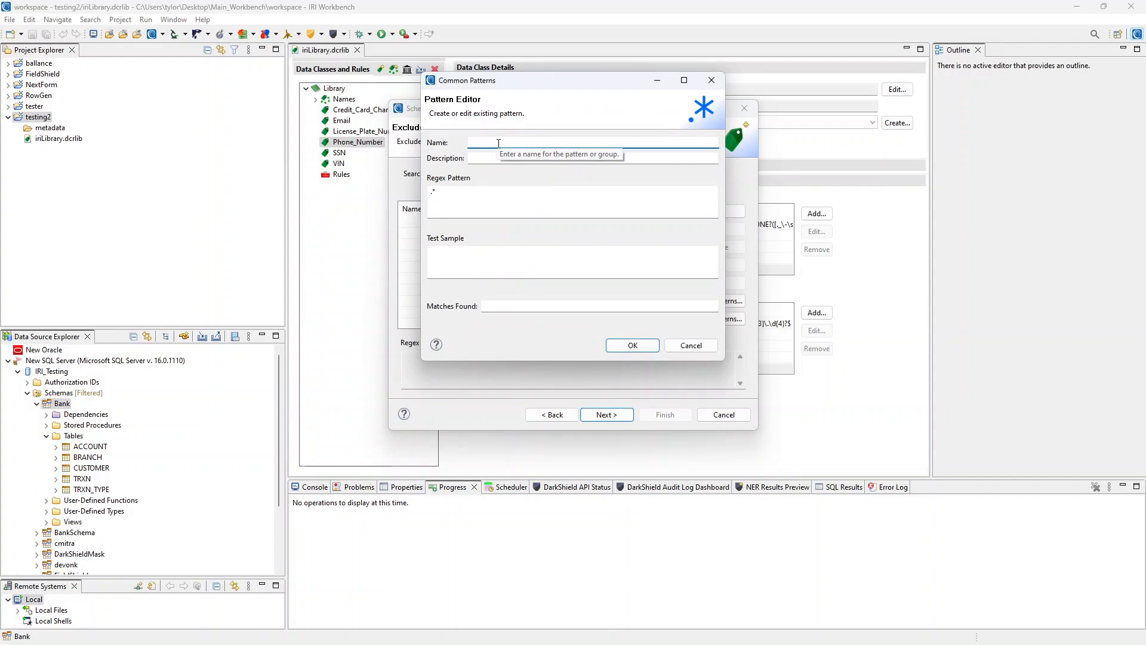
pyautogui.press('Tab')
pyautogui.press('Tab')
pyautogui.write('TXR')
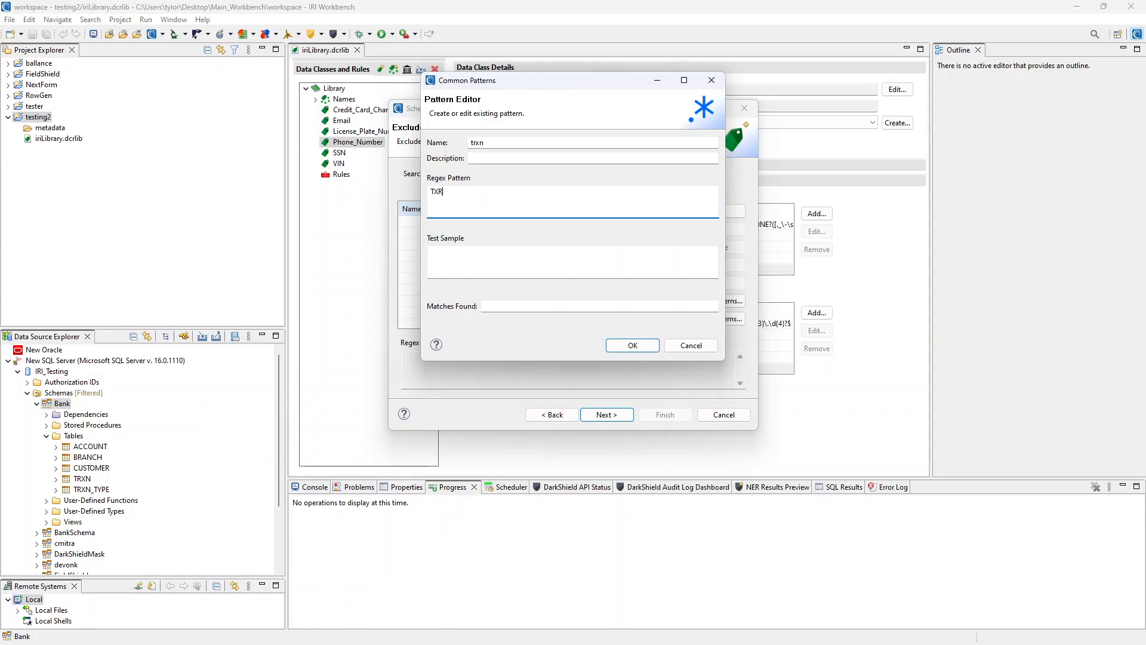
pyautogui.write('XN')
# Test the exclusion pattern against the sample TRXN_TYPE, clear the sample, and save the pattern to continue to the classification setup
pyautogui.click(514, 266)
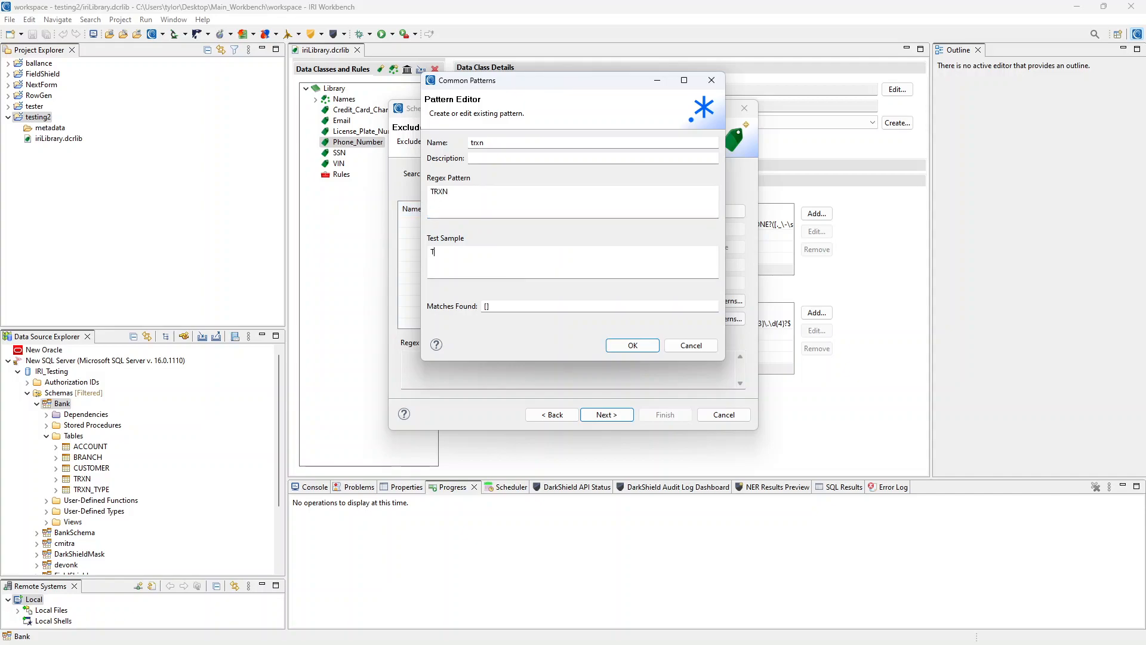
pyautogui.write('TXRN')
pyautogui.click(475, 257)
pyautogui.press('BackSpace')
pyautogui.press('BackSpace')
pyautogui.press('BackSpace')
pyautogui.write('RXN_TYPE')
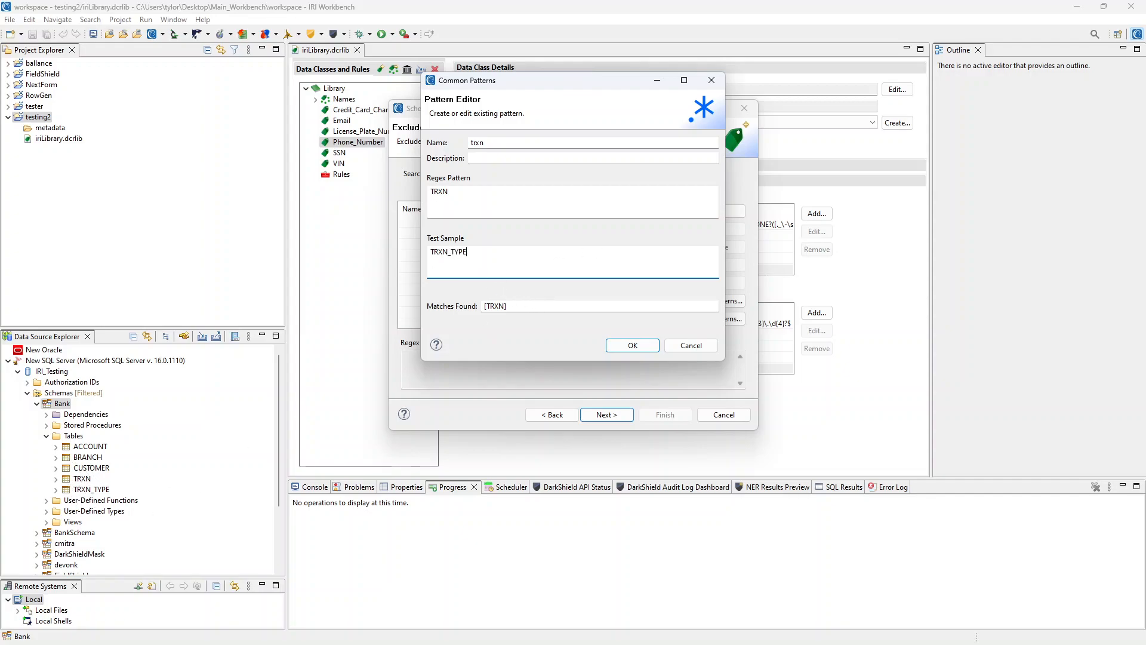
pyautogui.moveTo(469, 251); pyautogui.dragTo(418, 254)
pyautogui.press('BackSpace')
pyautogui.click(632, 345)
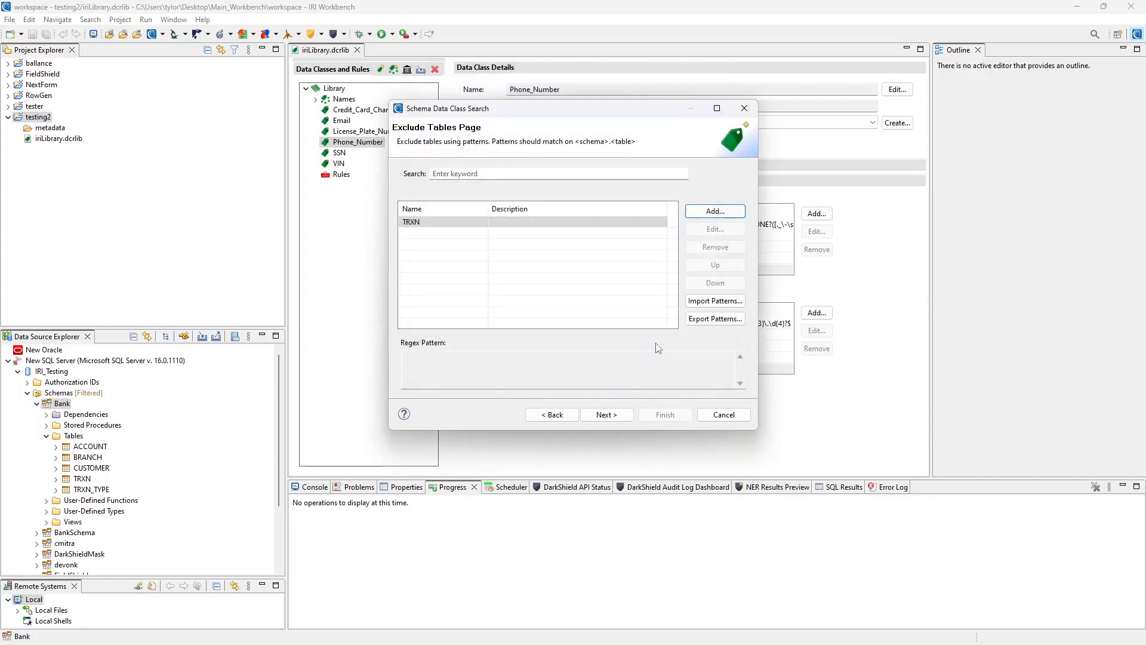
pyautogui.click(604, 418)
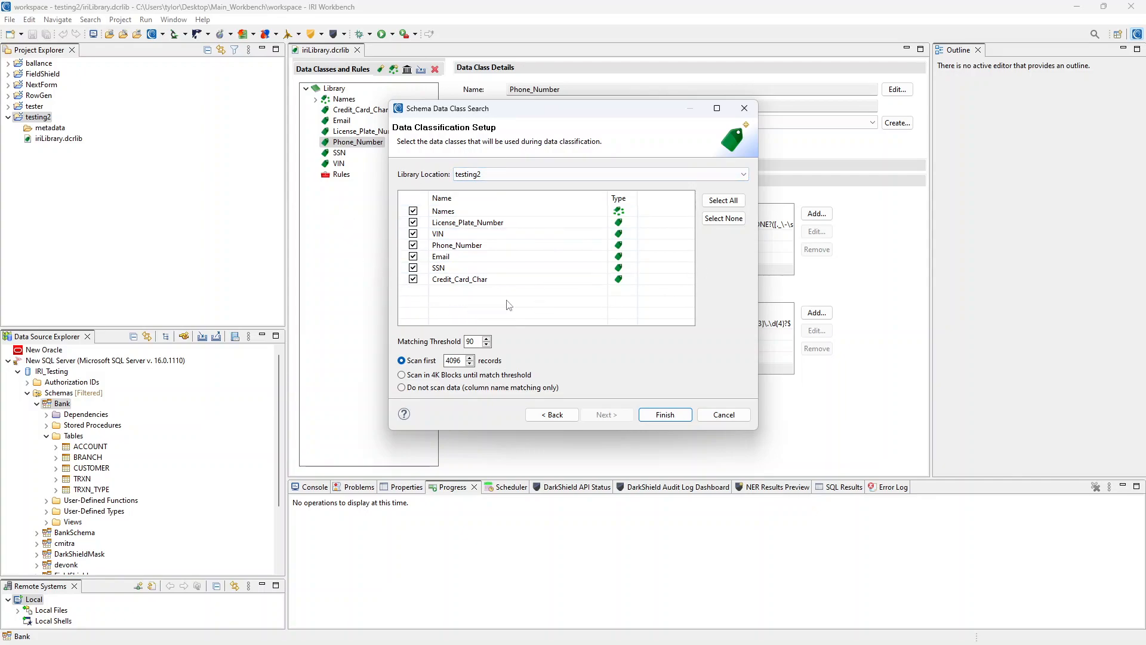
pyautogui.click(413, 234)
pyautogui.click(413, 233)
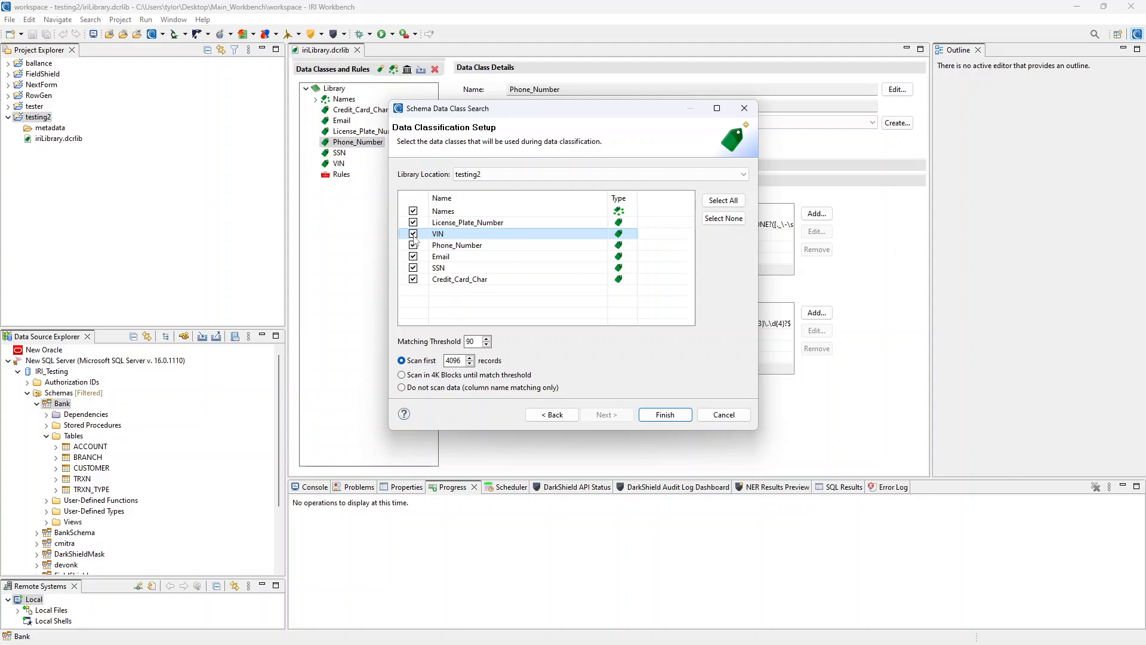
pyautogui.click(413, 256)
pyautogui.click(413, 256)
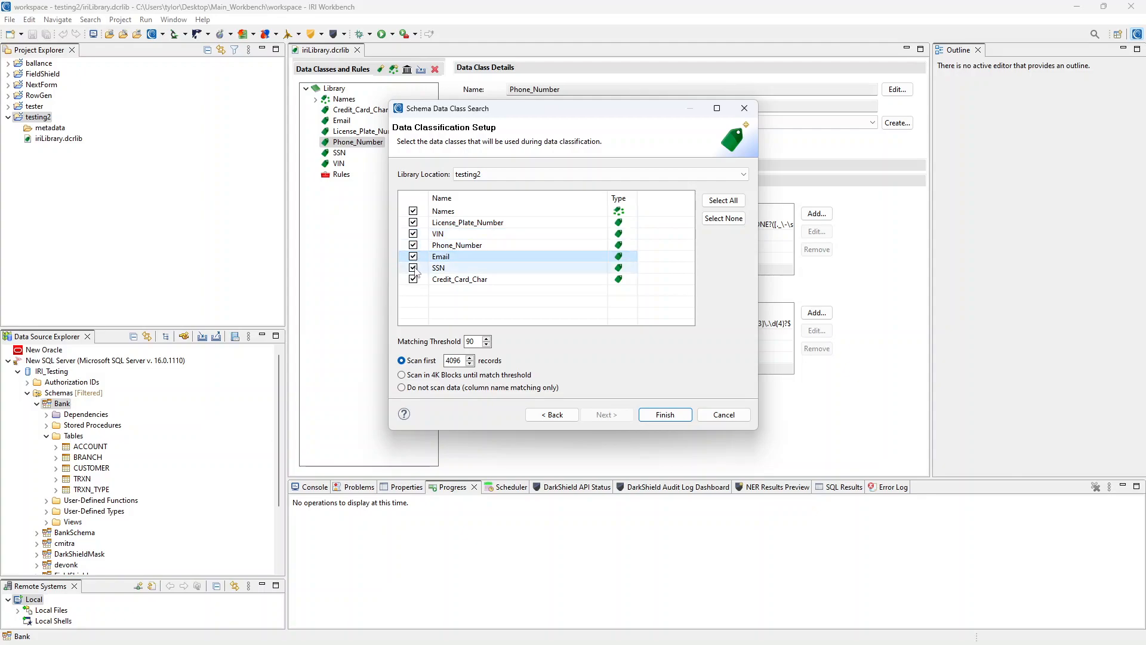
pyautogui.click(412, 268)
pyautogui.click(413, 279)
pyautogui.click(412, 268)
pyautogui.click(412, 278)
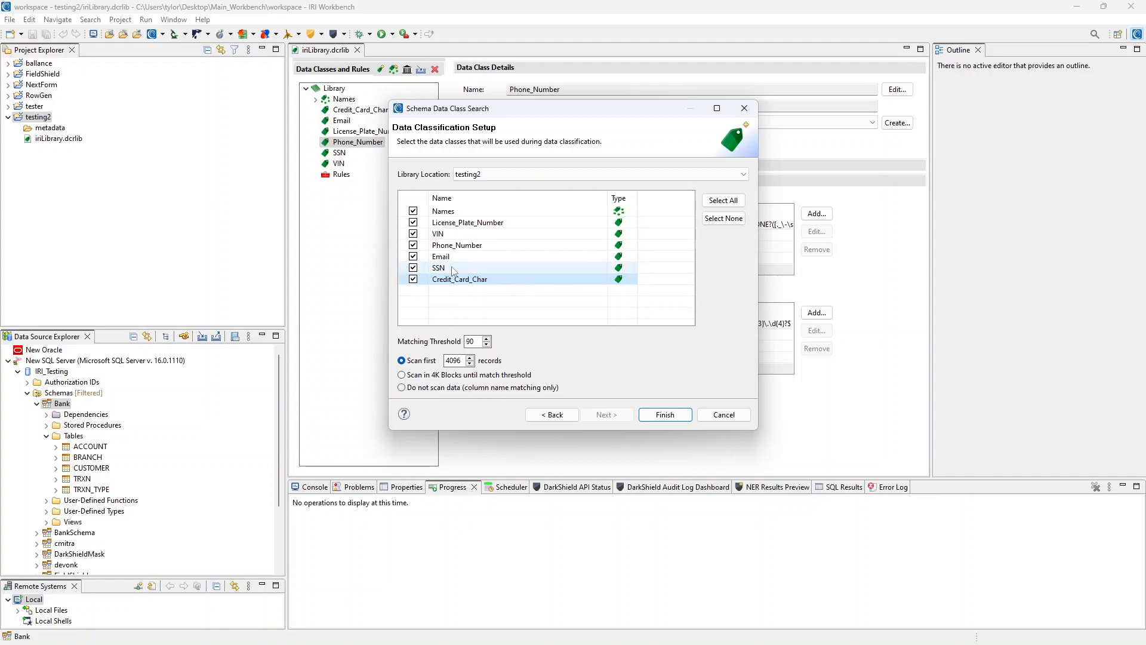
pyautogui.click(476, 269)
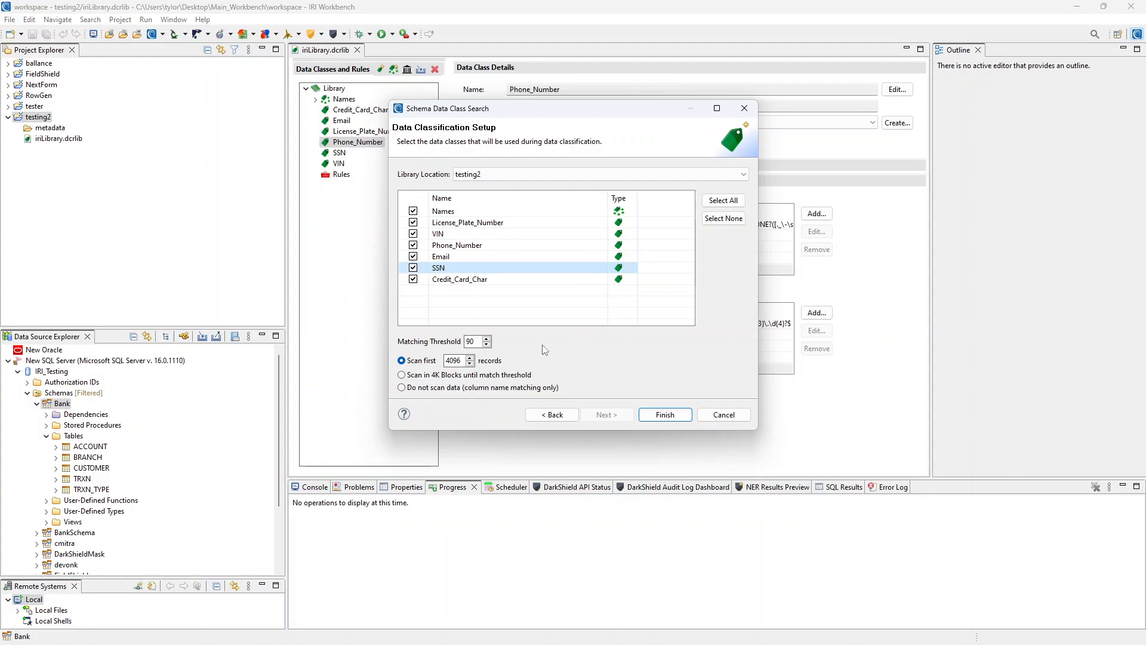
# Run the search with all data classes, threshold 90 and the first 4096 records scanned, and open the CUSTOMER table's mapping
pyautogui.click(665, 415)
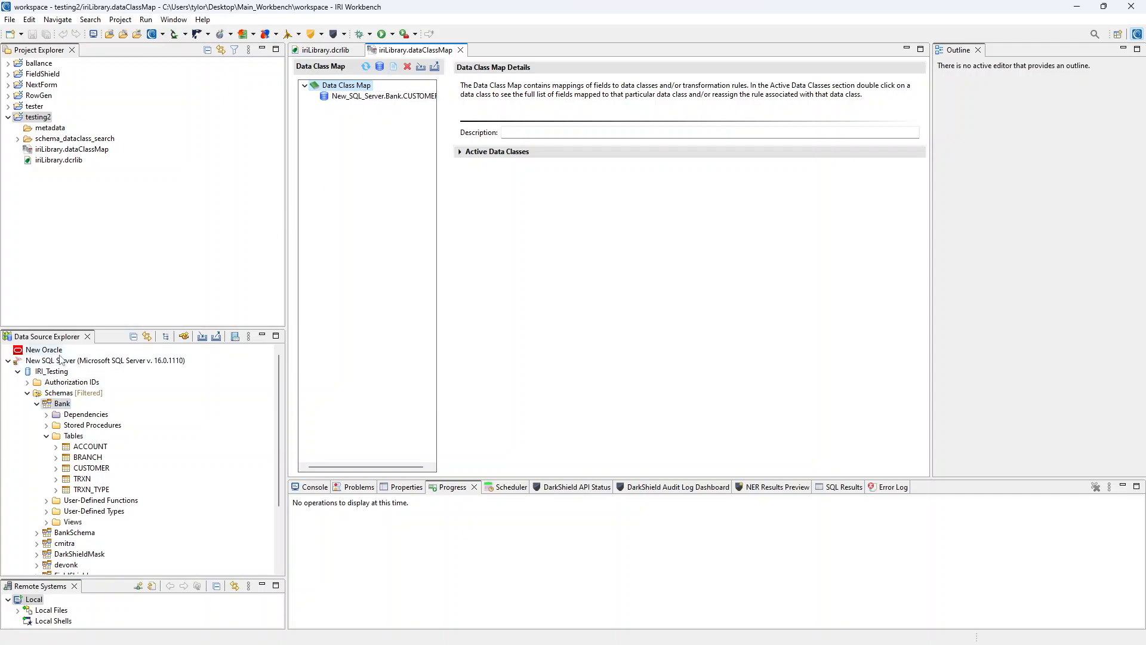
pyautogui.click(399, 99)
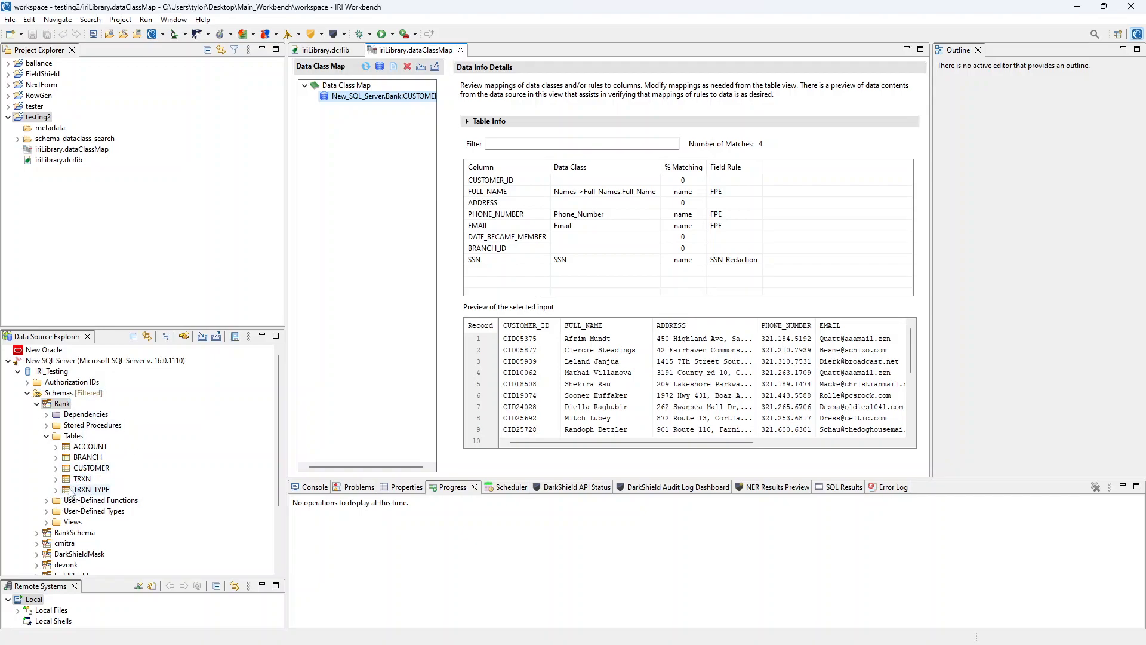
# Display the sample contents of the ACCOUNT table and widen the query result area
pyautogui.rightClick(113, 452)
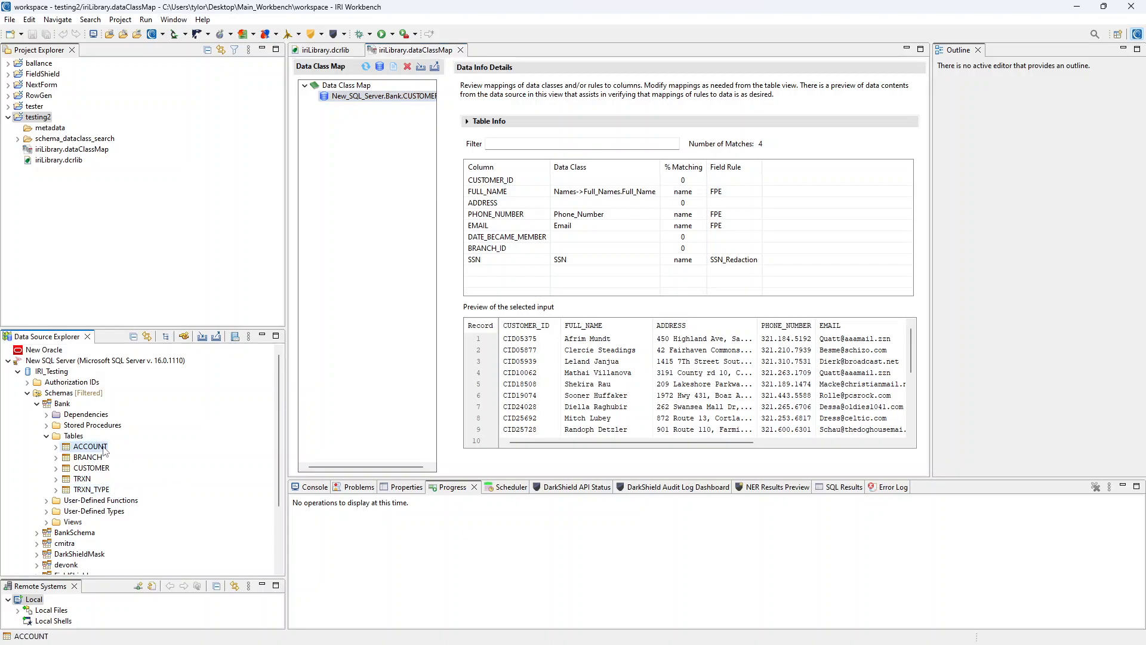
pyautogui.click(247, 493)
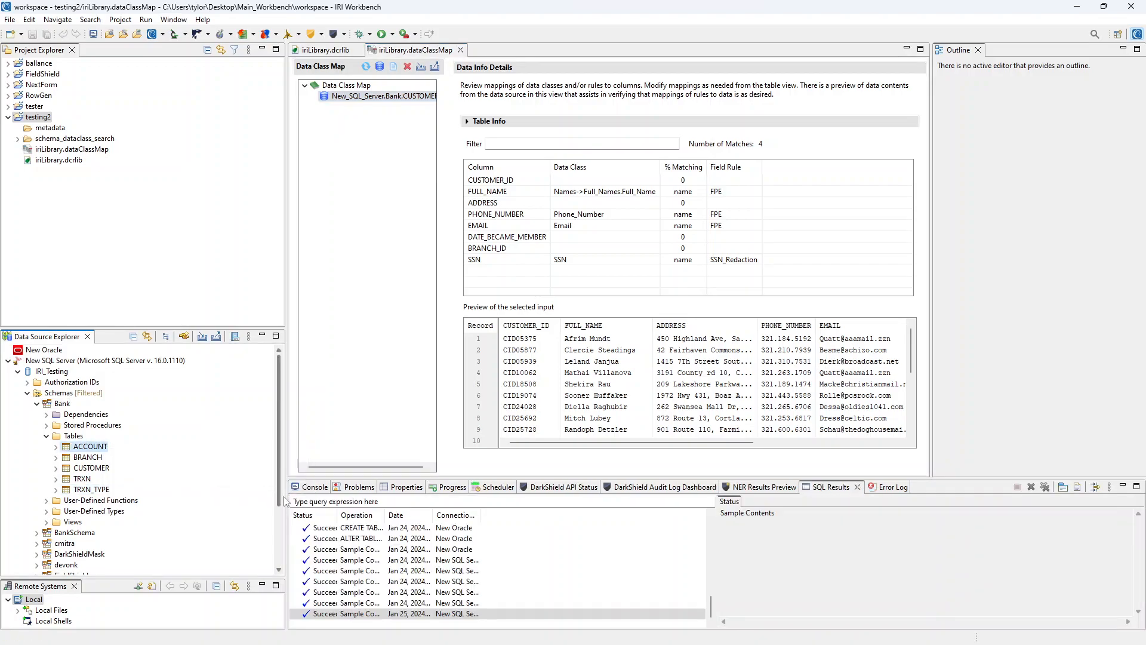
pyautogui.moveTo(715, 528); pyautogui.dragTo(469, 528)
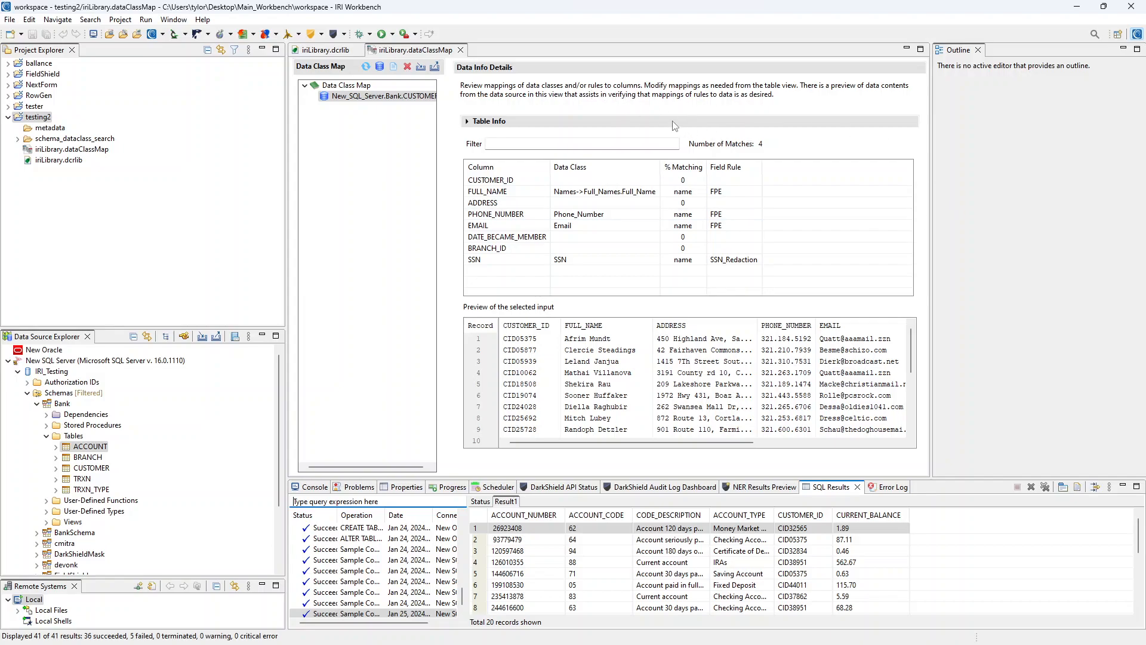
# Examine the CUSTOMER table's column mappings and highlight the FULL_NAME column in the data preview
pyautogui.click(520, 143)
pyautogui.click(770, 144)
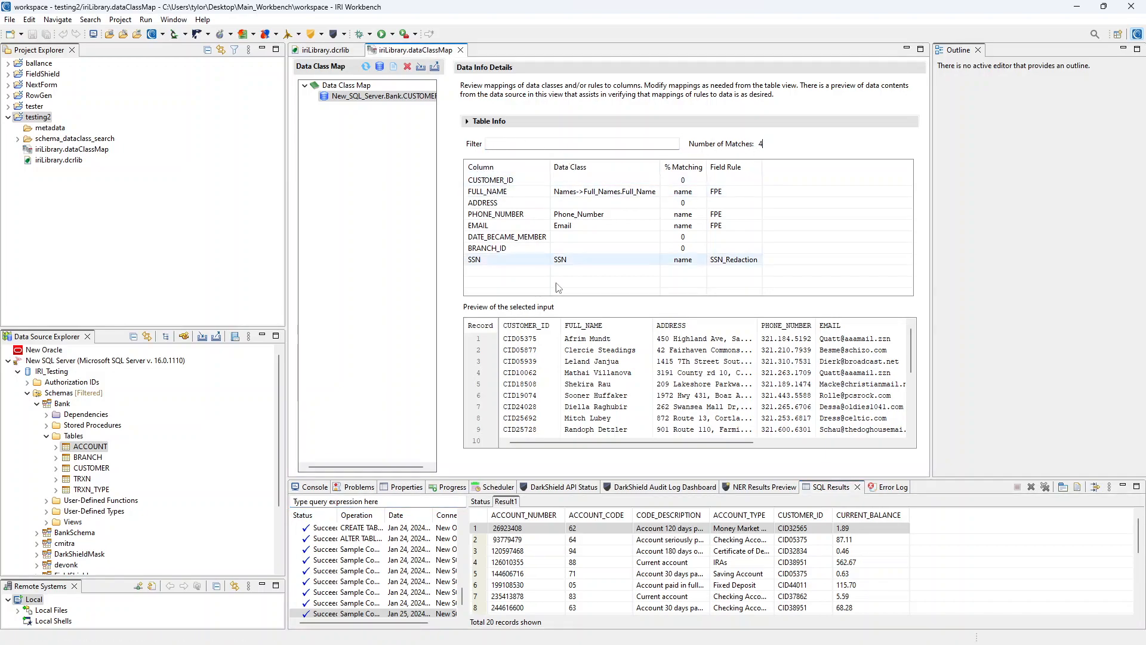
pyautogui.click(494, 180)
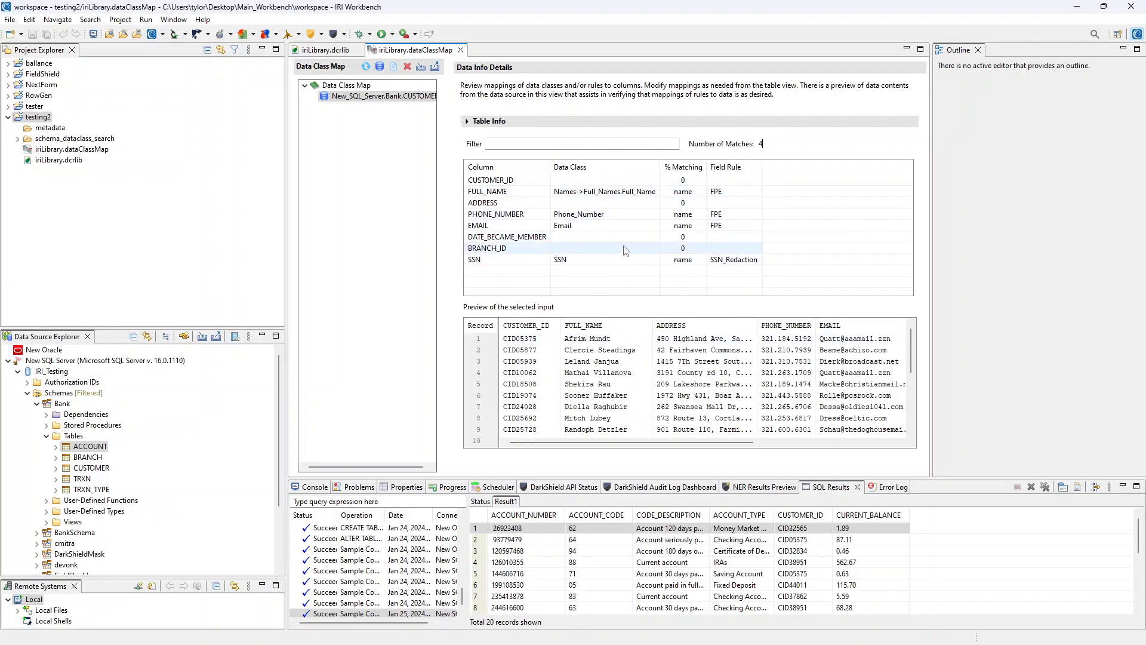
pyautogui.click(483, 195)
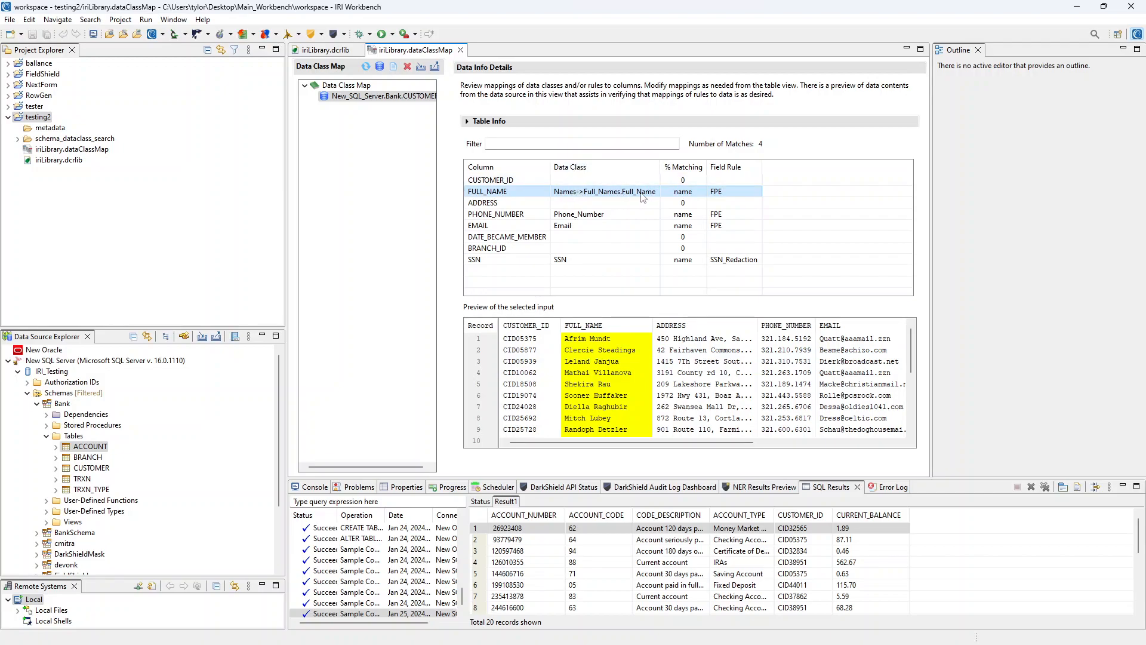
# Open iriLibrary.dcrlib and review the Full_Name data class inside the Full_Names group of Names
pyautogui.doubleClick(37, 160)
pyautogui.doubleClick(344, 99)
pyautogui.click(349, 111)
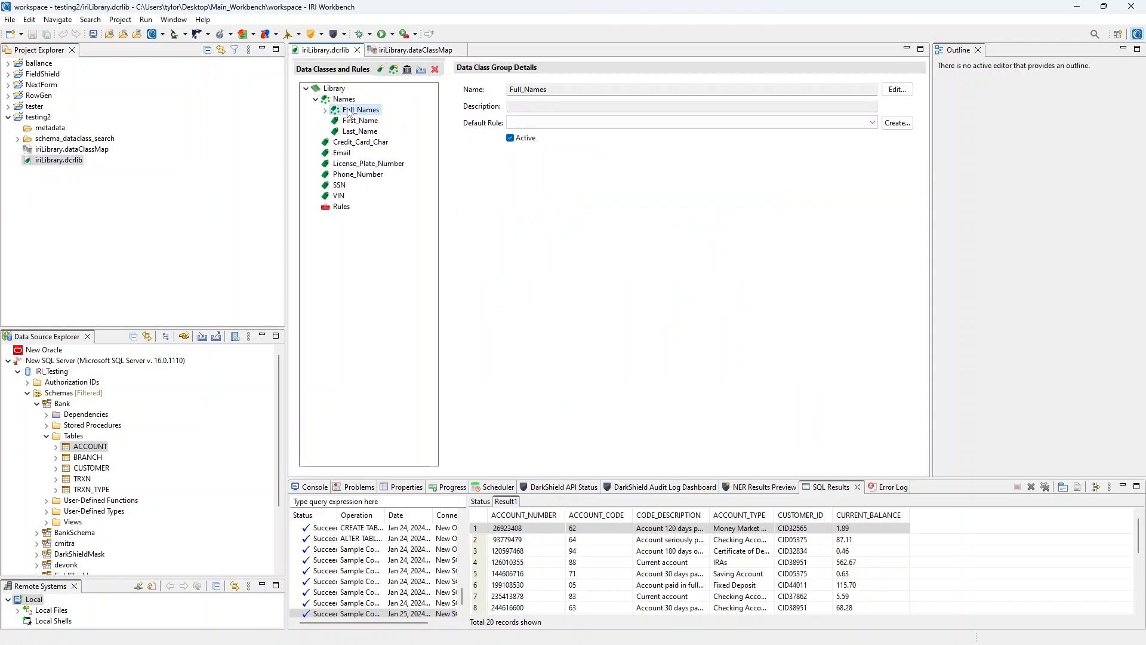
pyautogui.click(325, 110)
pyautogui.click(365, 119)
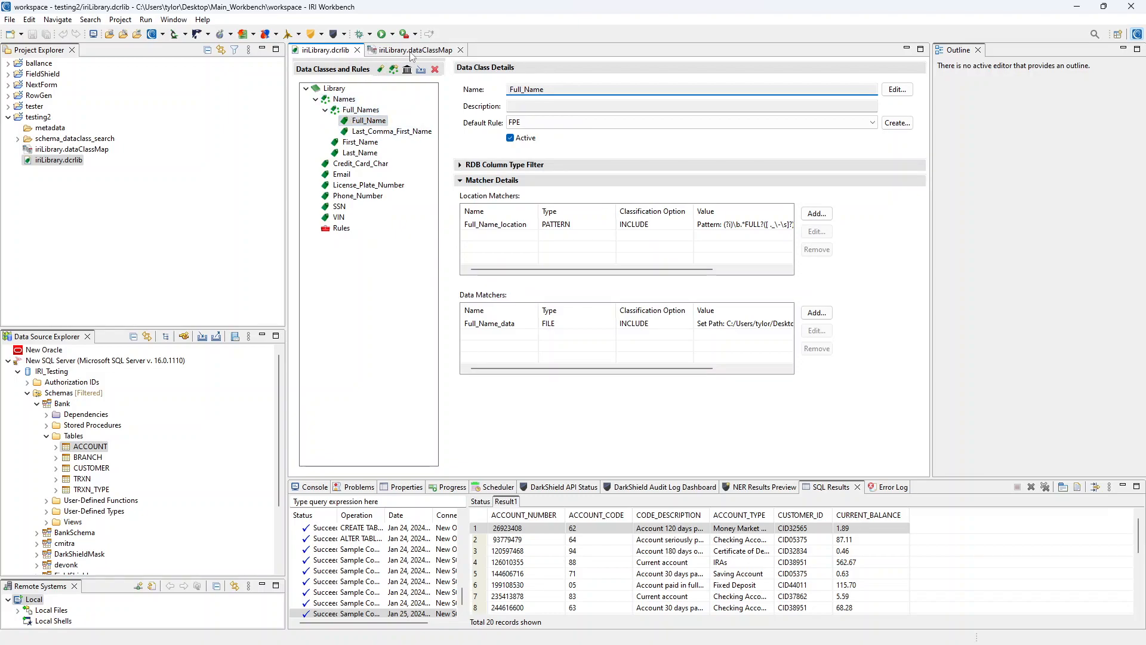
# Return to the data class map and inspect the FULL_NAME and SSN column mappings of the CUSTOMER table
pyautogui.click(412, 51)
pyautogui.click(654, 190)
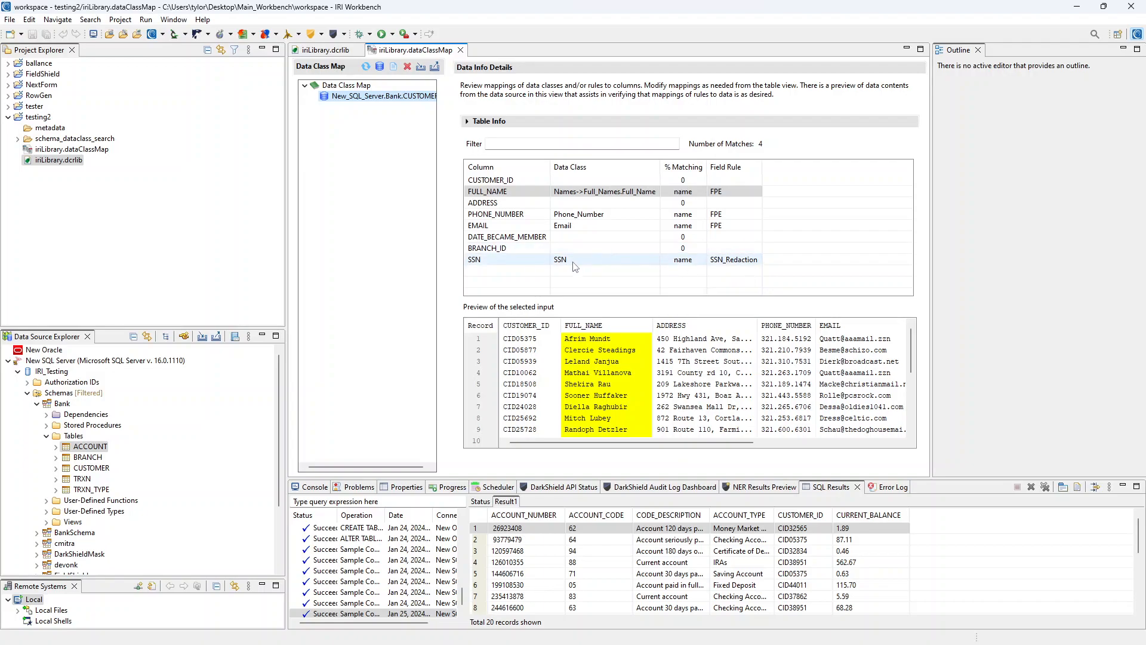
pyautogui.click(512, 259)
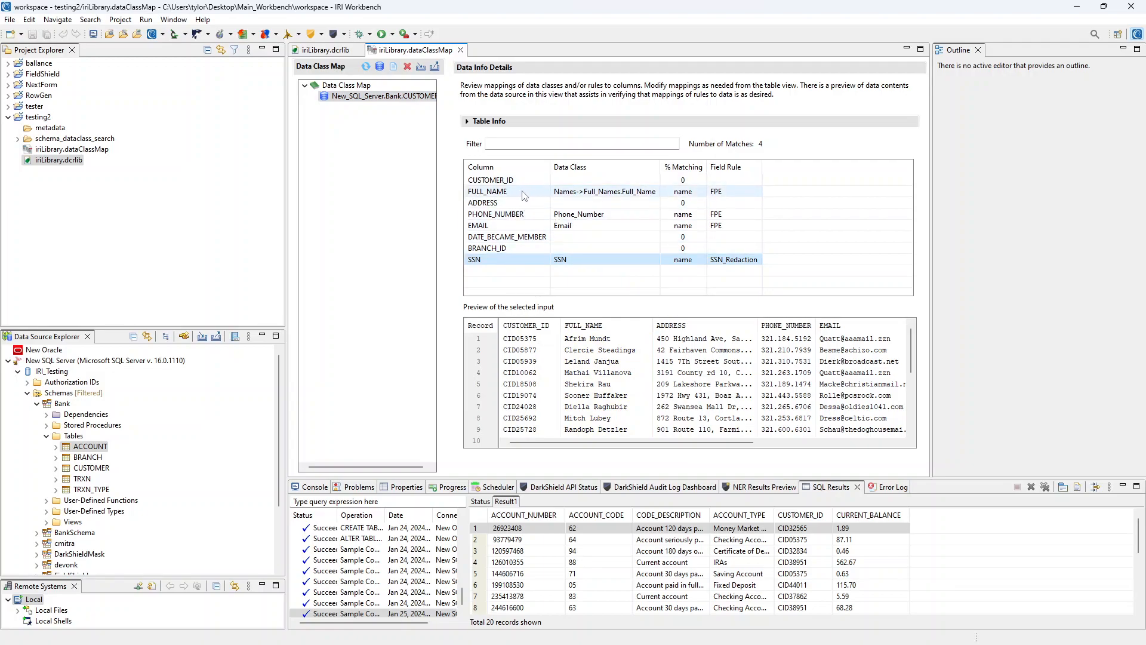
# Set the FULL_NAME column's field rule to PsuedoNameReplace in the map and compare it with the Full_Name class's default rule in the library
pyautogui.click(735, 196)
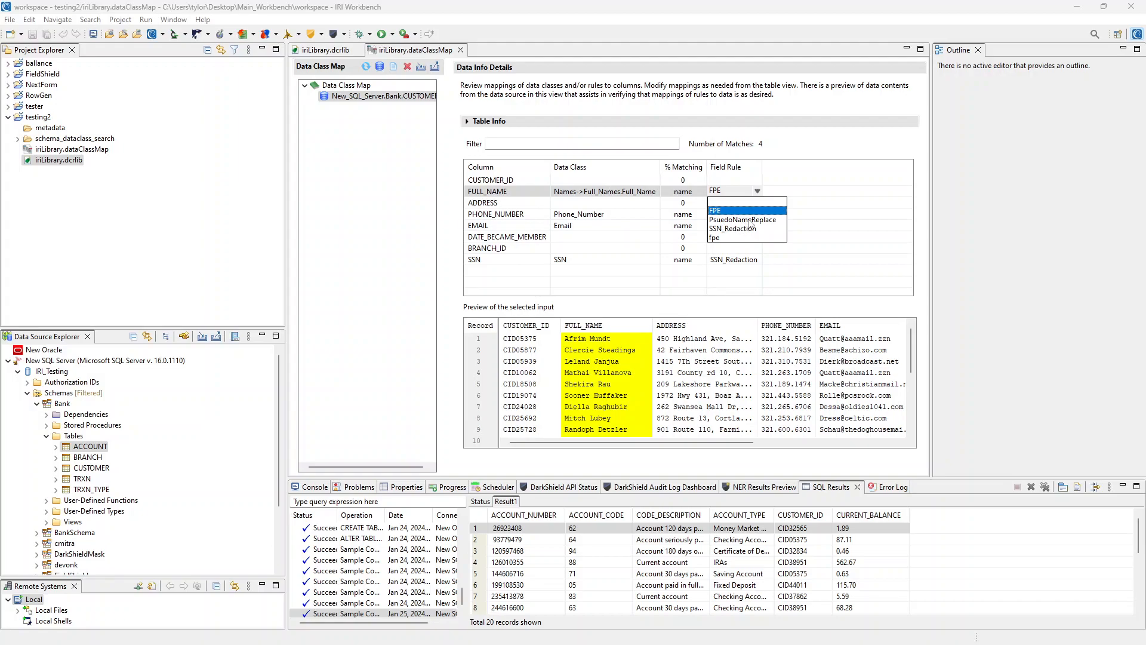
pyautogui.click(743, 219)
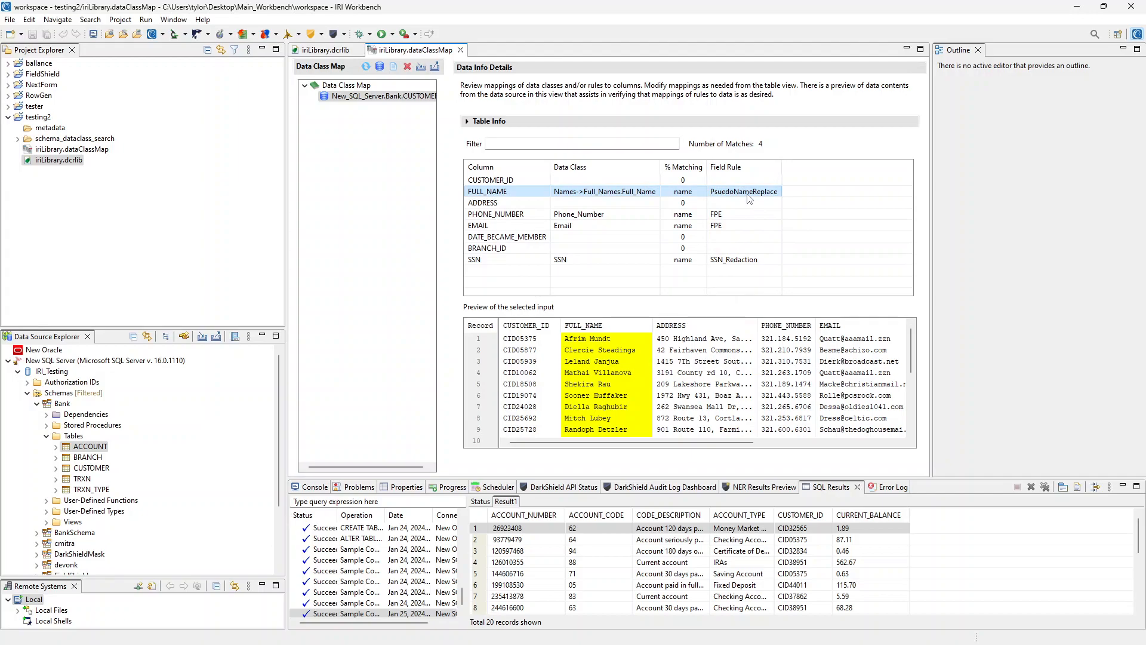
pyautogui.click(732, 190)
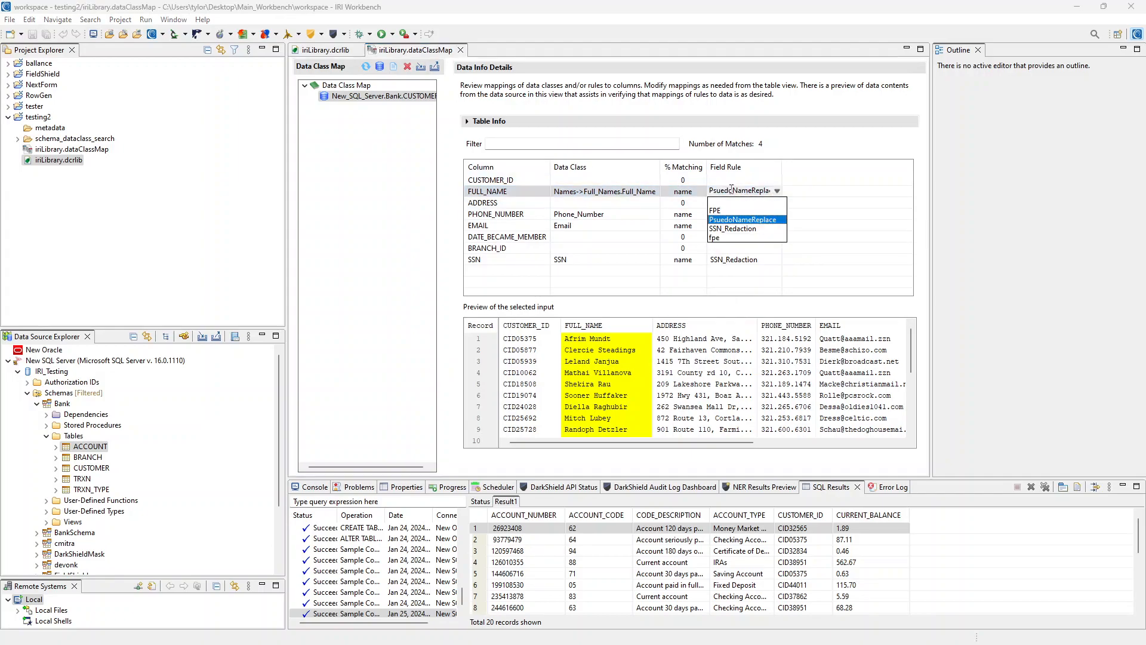
pyautogui.click(761, 196)
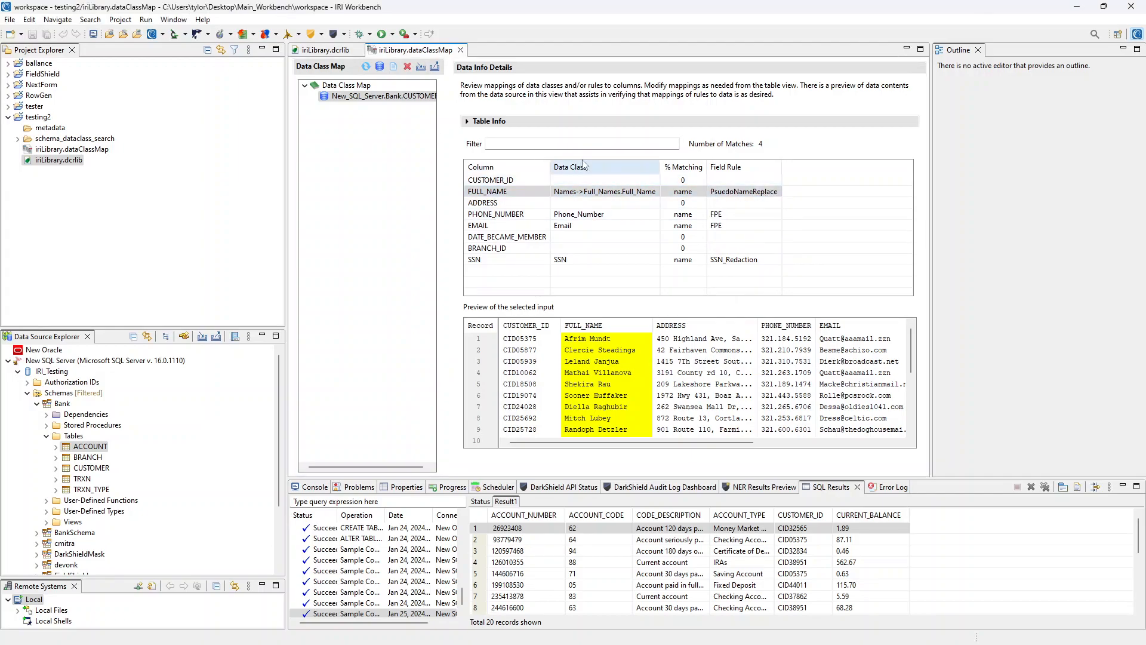
pyautogui.click(323, 51)
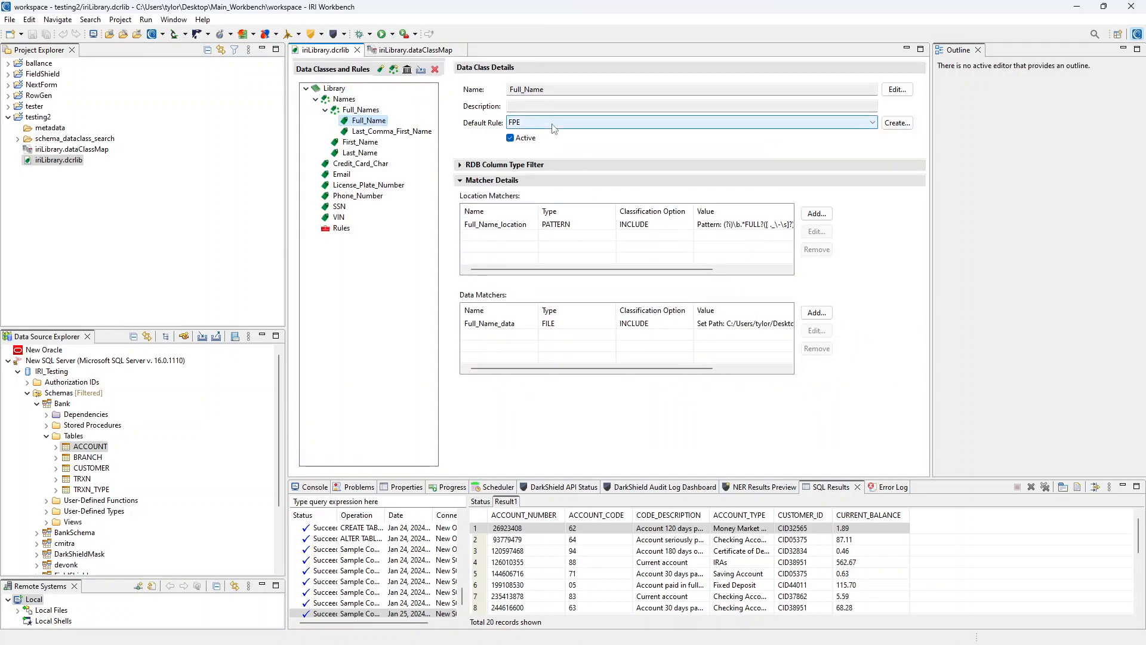
pyautogui.click(414, 51)
pyautogui.click(758, 191)
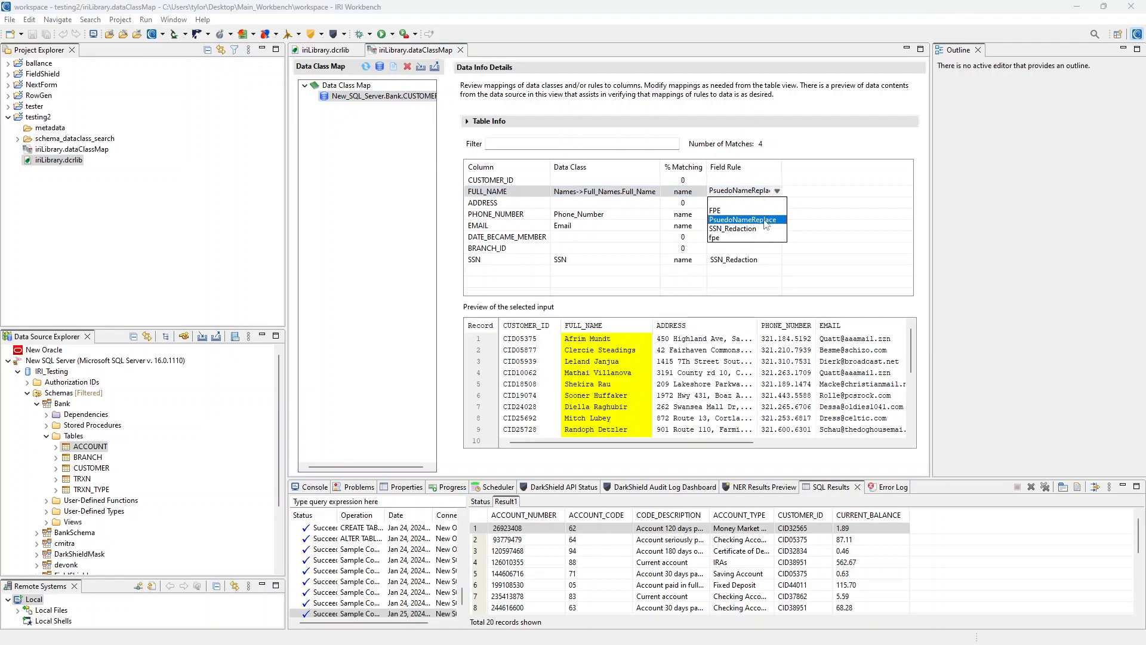
pyautogui.click(754, 222)
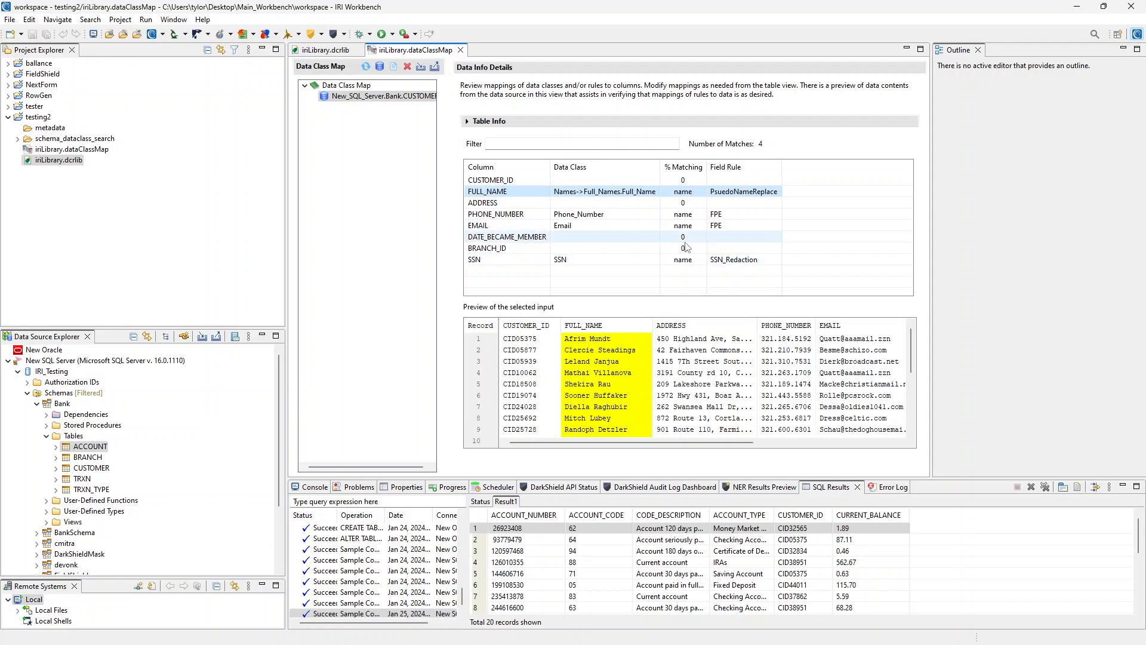
# Try assigning the FPE field rule to the unclassified DATE_BECAME_MEMBER column, and clear that rule again
pyautogui.click(653, 239)
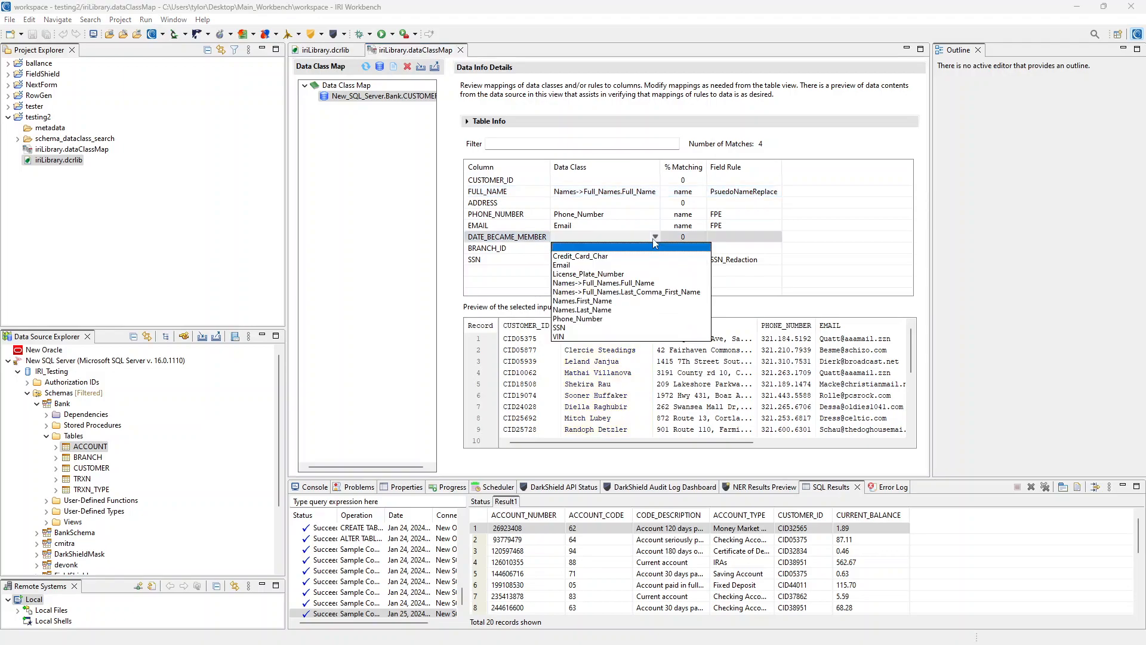
pyautogui.click(661, 237)
pyautogui.click(725, 238)
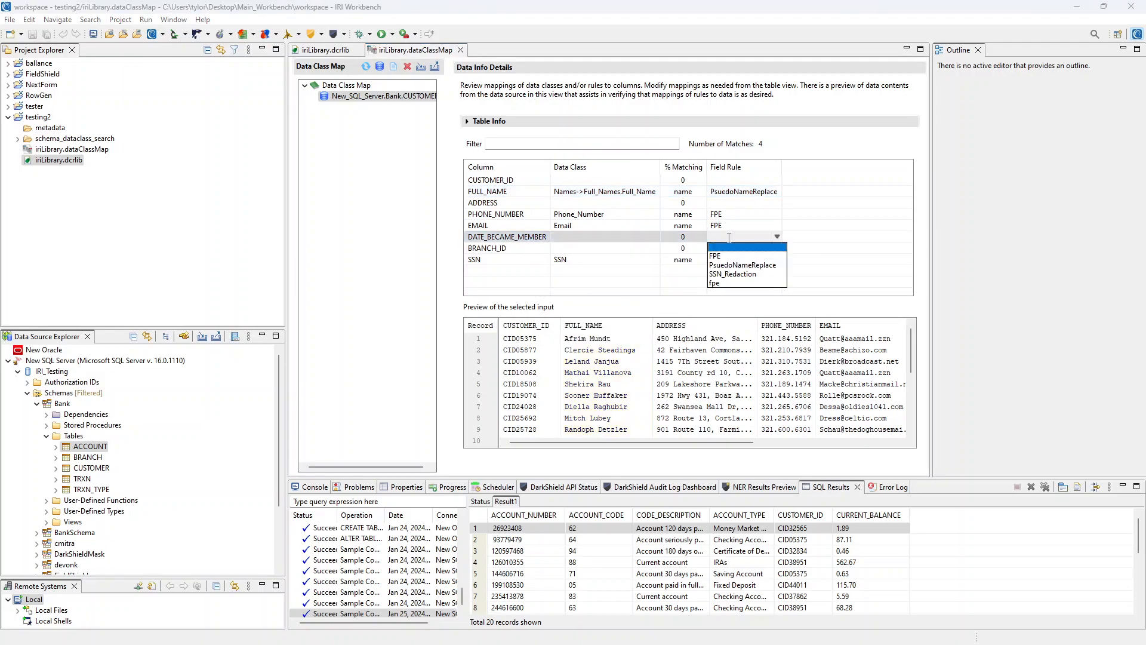
pyautogui.click(716, 256)
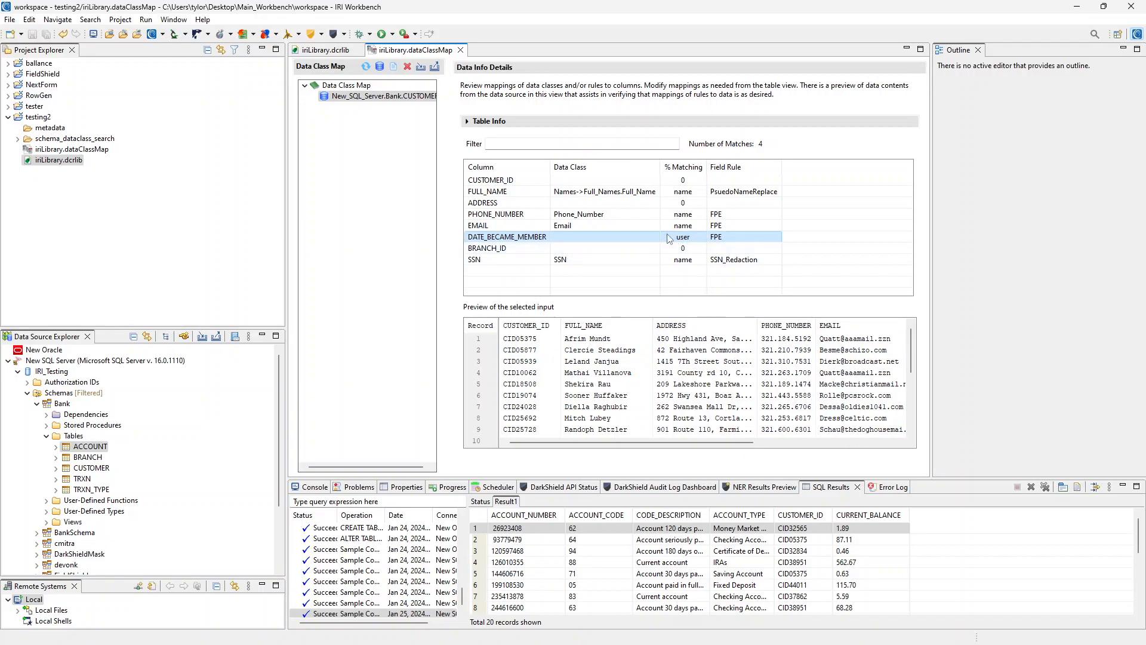
pyautogui.click(754, 239)
pyautogui.click(732, 246)
# Review the SSN data class's matchers in the library and display the sample contents of the CUSTOMER table
pyautogui.click(323, 50)
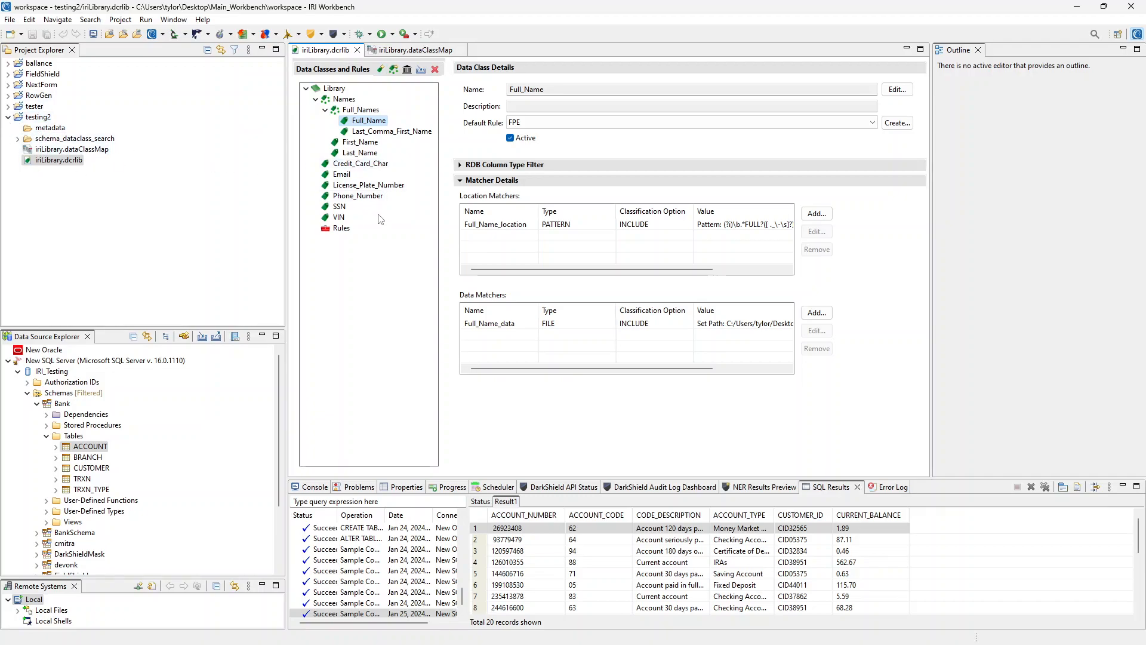
pyautogui.click(315, 98)
pyautogui.click(339, 154)
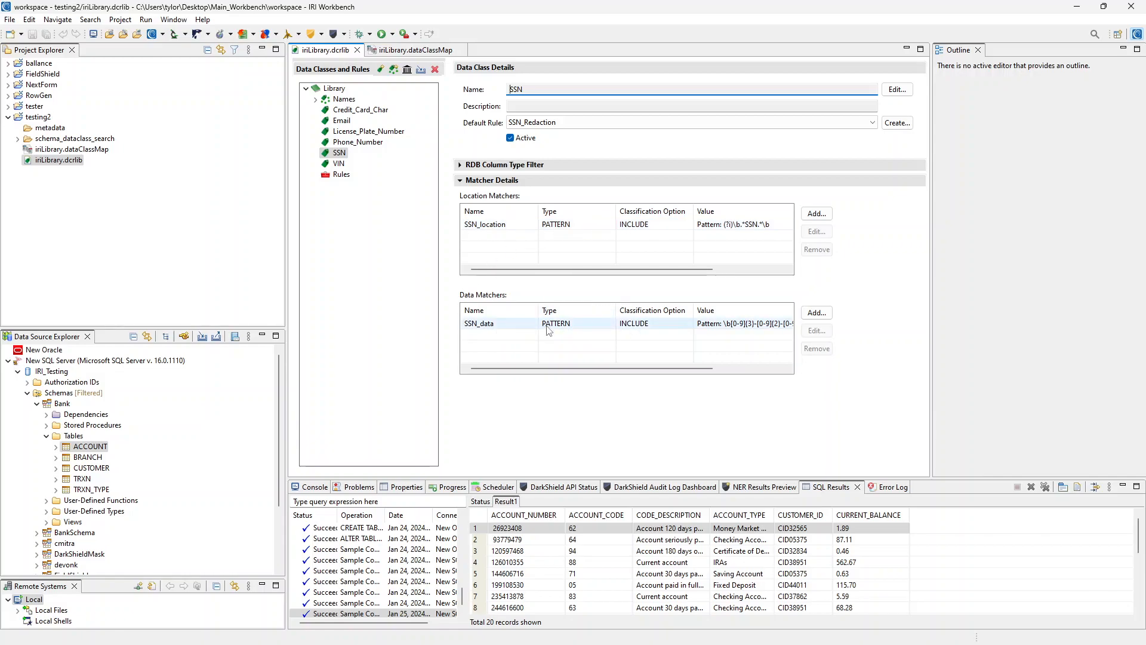
pyautogui.rightClick(93, 467)
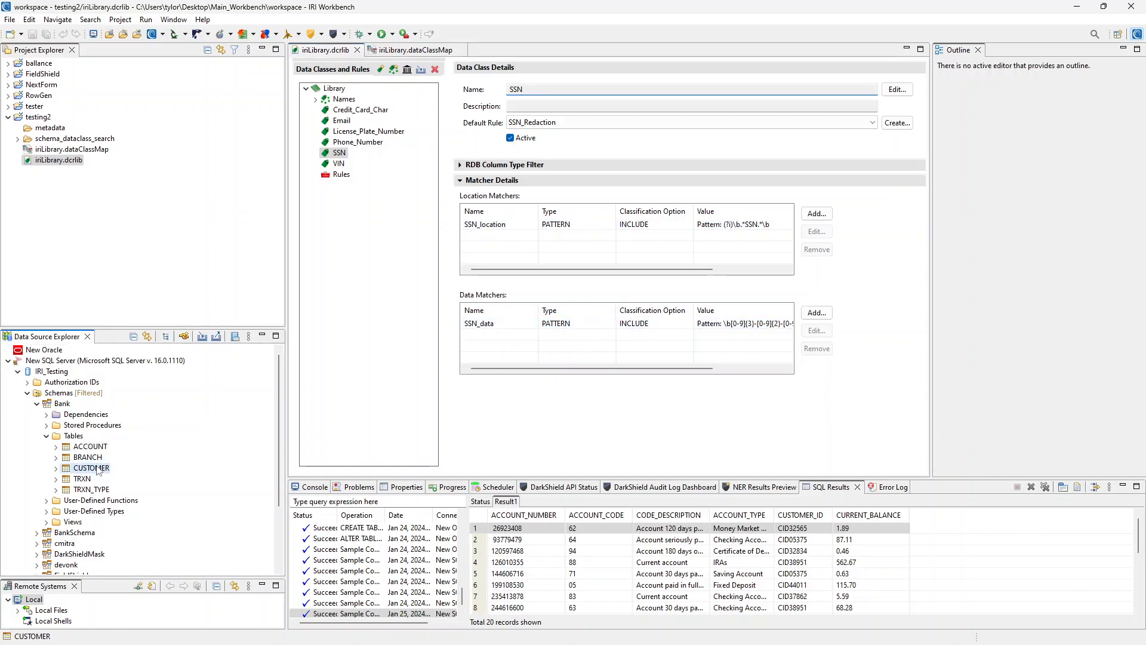
pyautogui.click(263, 517)
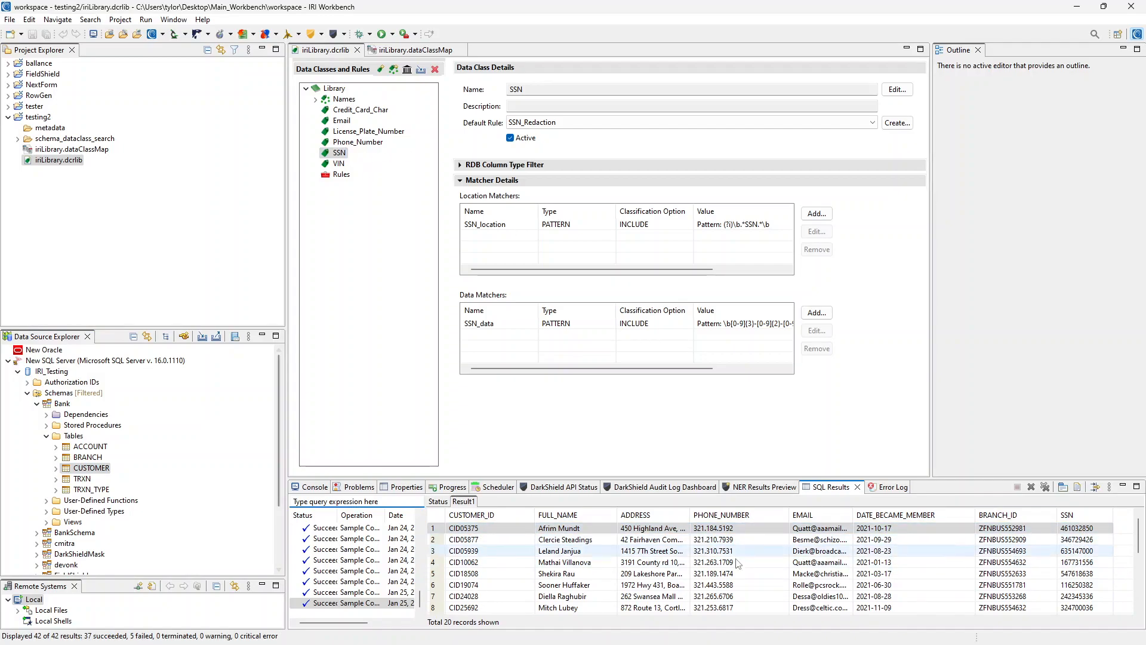
# Remove the Phone_Number location matcher from the Phone_Number data class, keeping only its data matcher
pyautogui.click(365, 143)
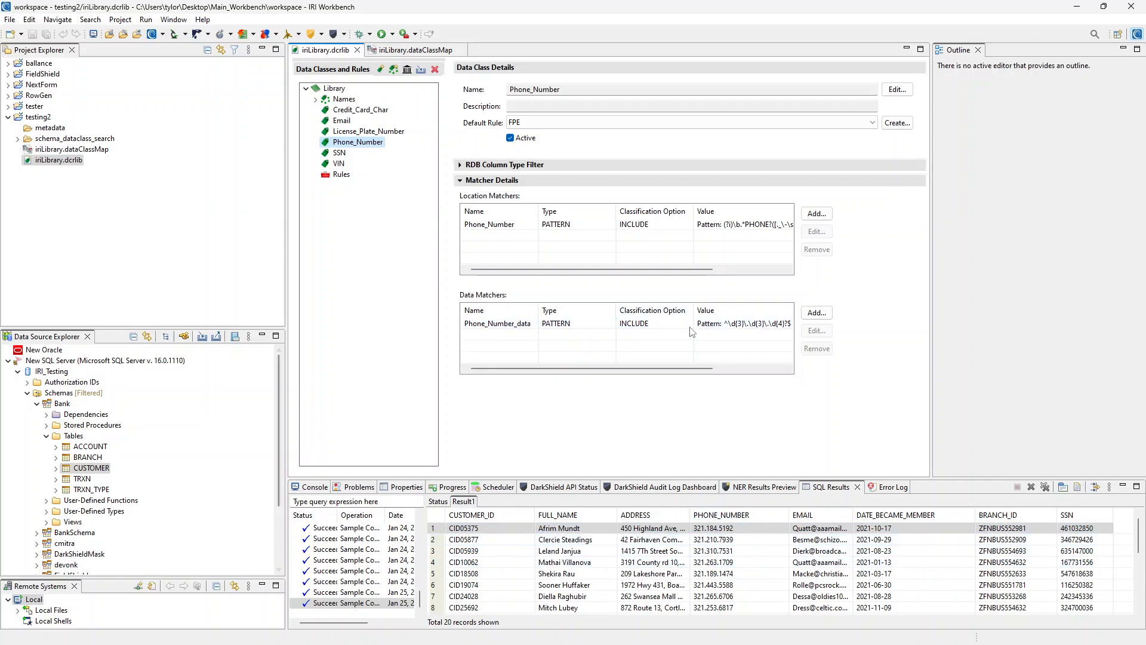
pyautogui.click(418, 51)
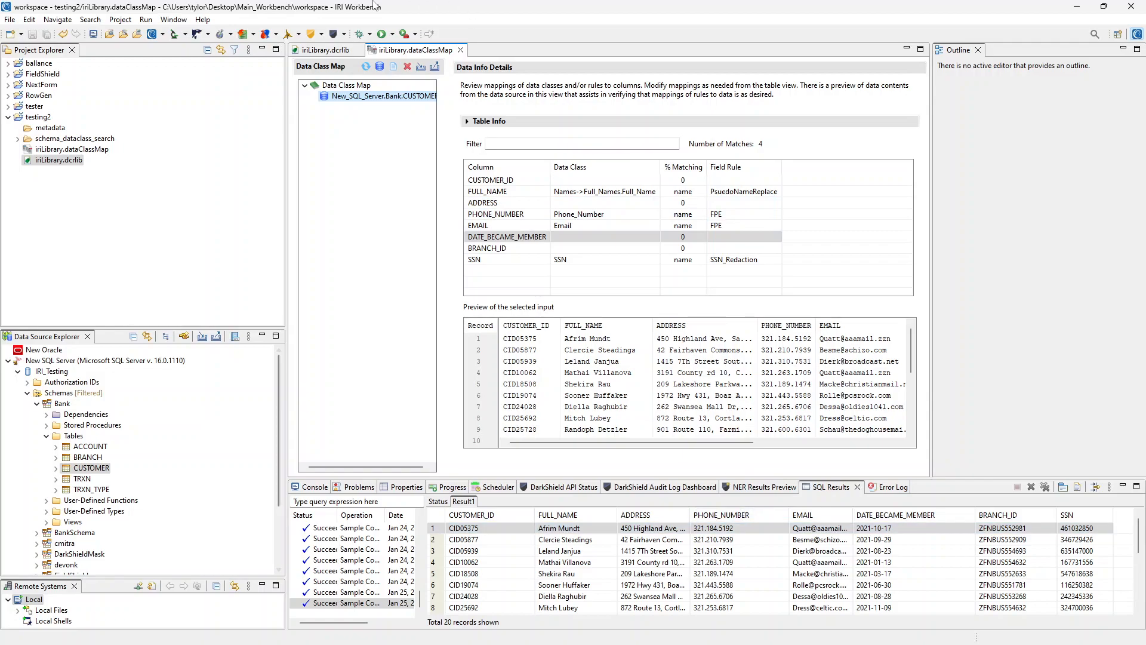
pyautogui.click(321, 53)
pyautogui.click(716, 224)
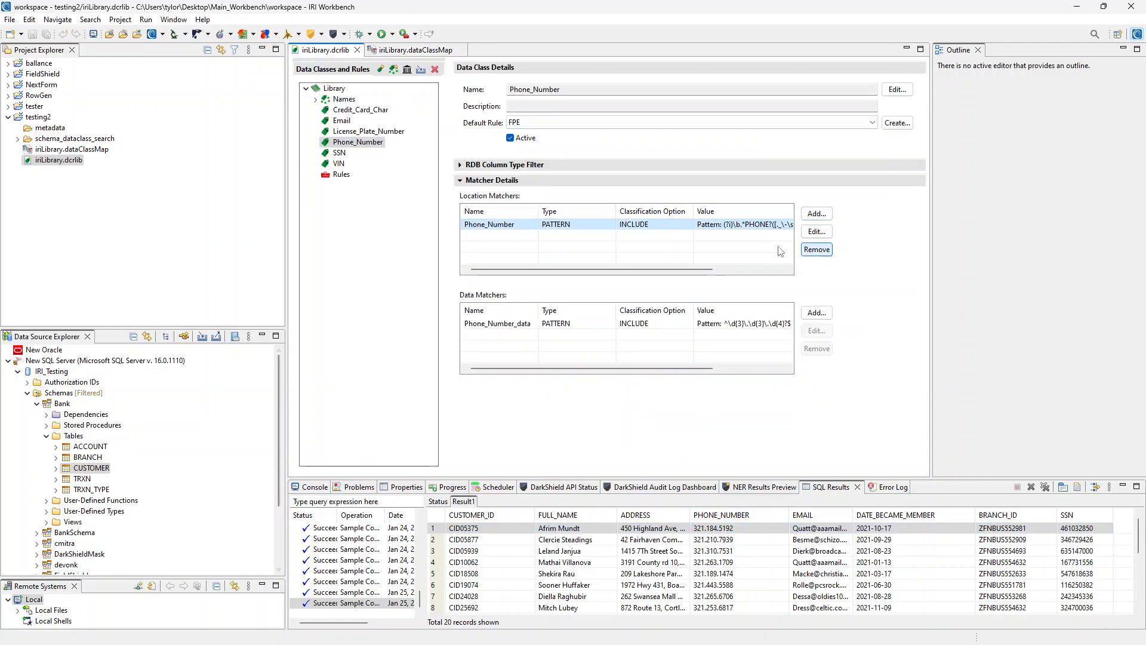
pyautogui.click(827, 253)
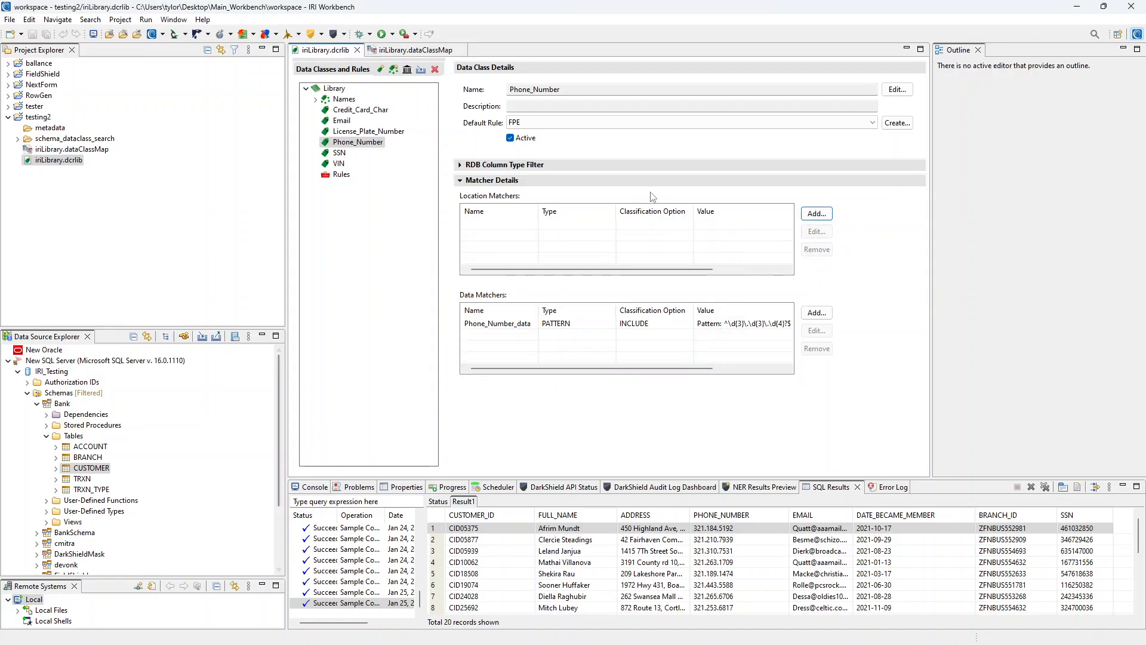
# Rerun the classification of the data class map with all testing2 data classes and open the CUSTOMER table's mapping
pyautogui.click(406, 51)
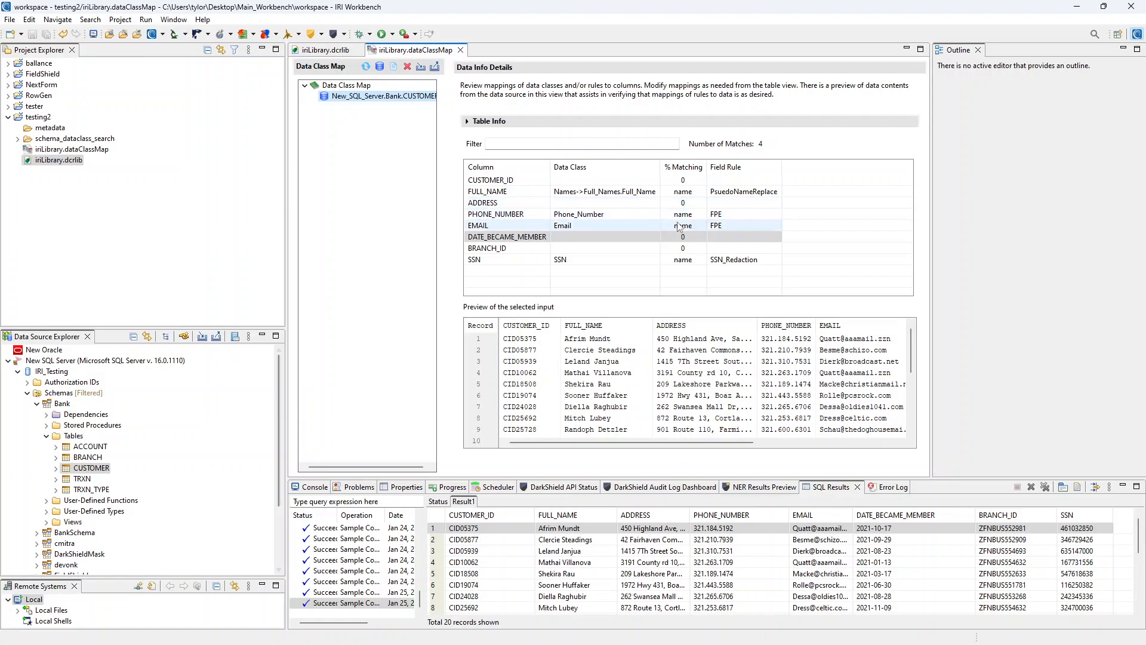
pyautogui.click(366, 69)
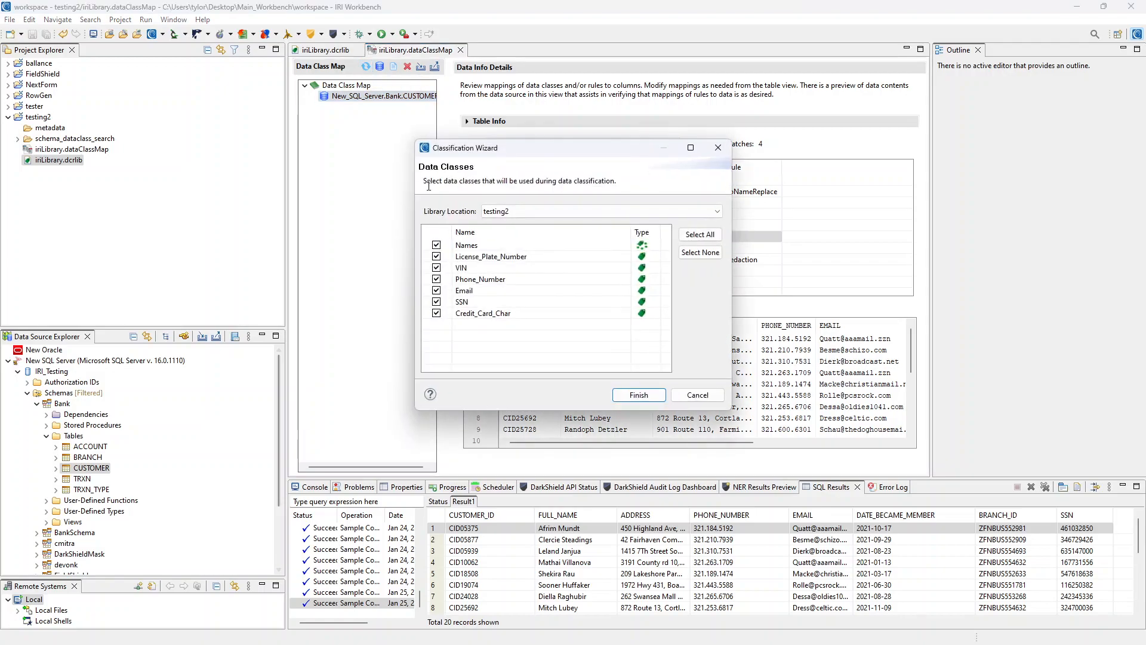
pyautogui.click(638, 395)
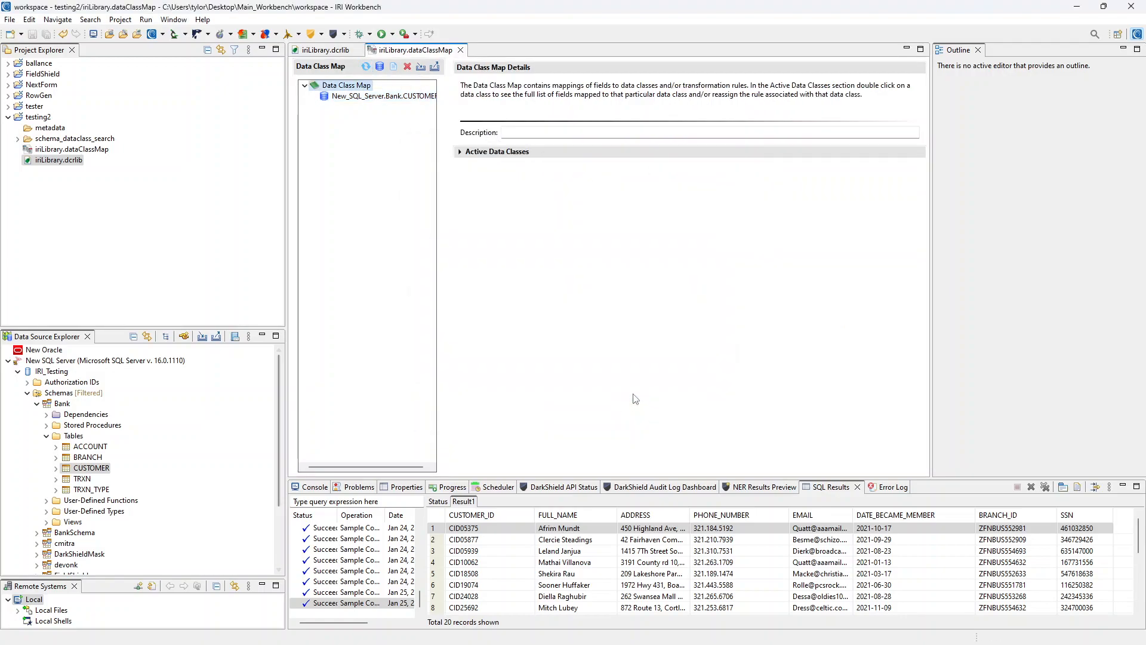
pyautogui.click(396, 97)
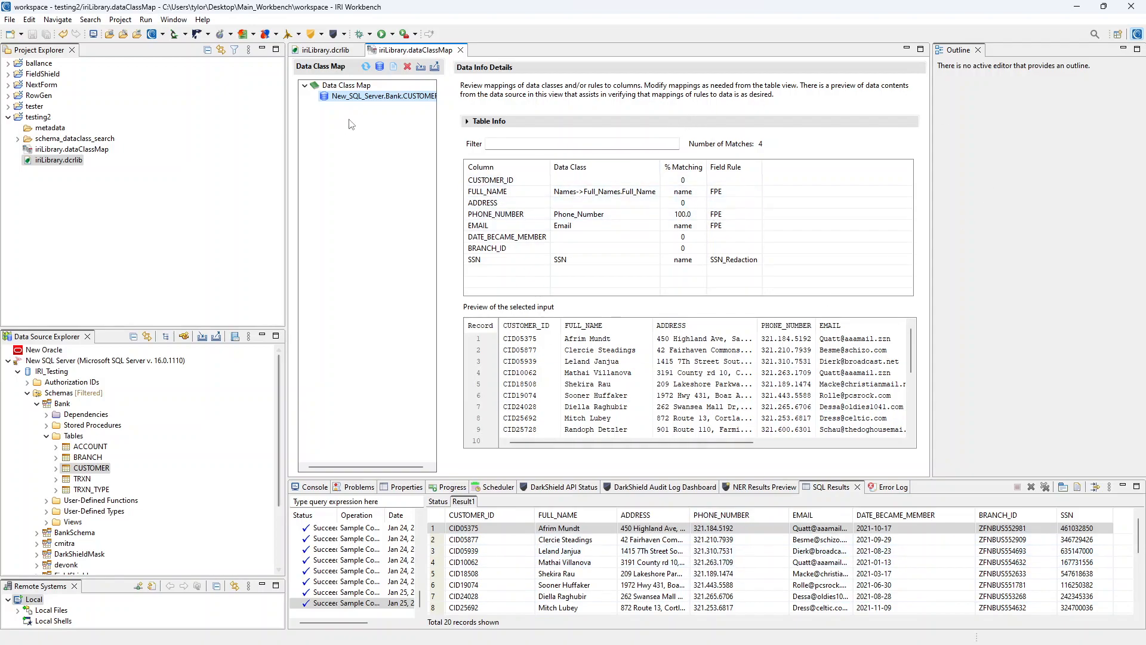
# Set the default rule of the Full_Name data class in the library to PsuedoNameReplace
pyautogui.click(332, 52)
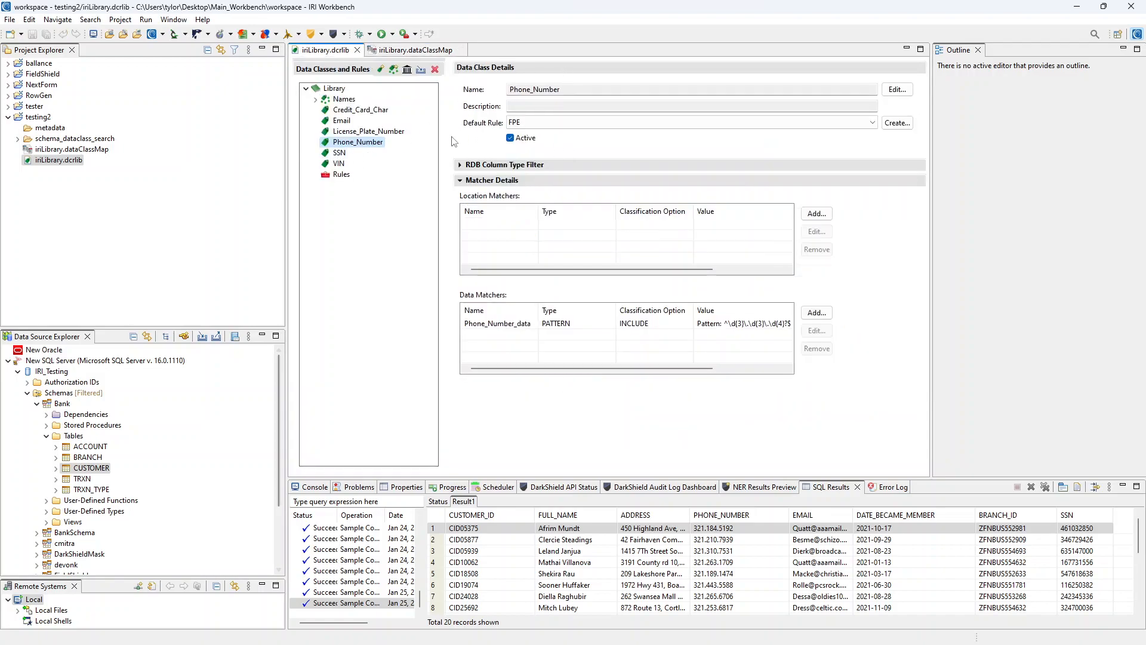
pyautogui.click(338, 99)
pyautogui.click(315, 99)
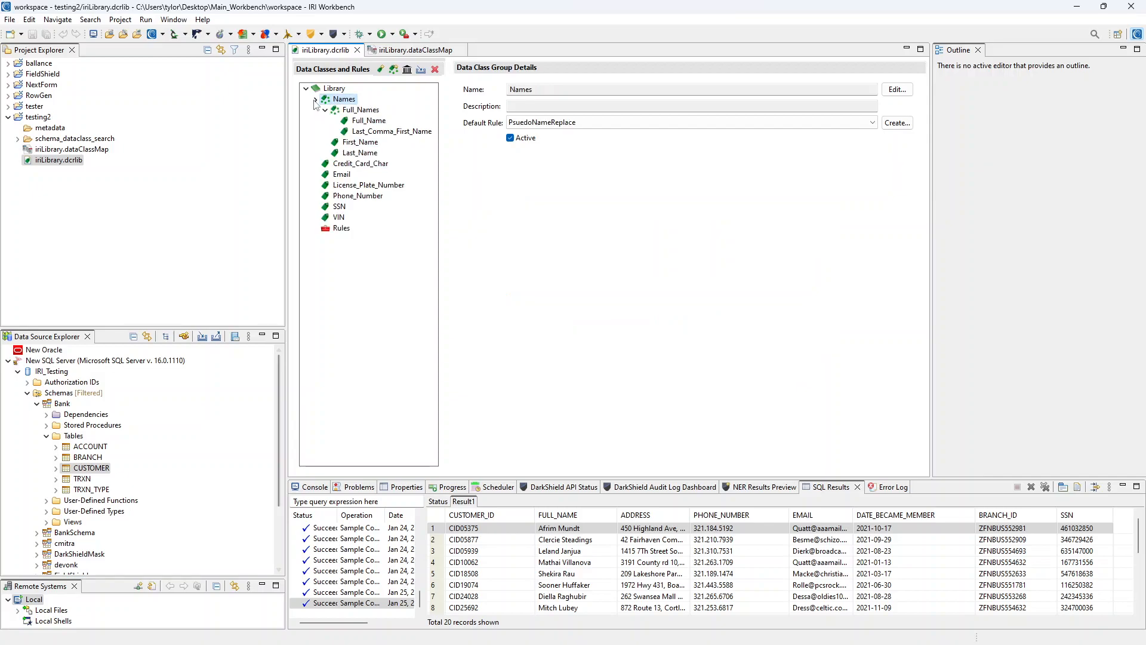
pyautogui.click(365, 121)
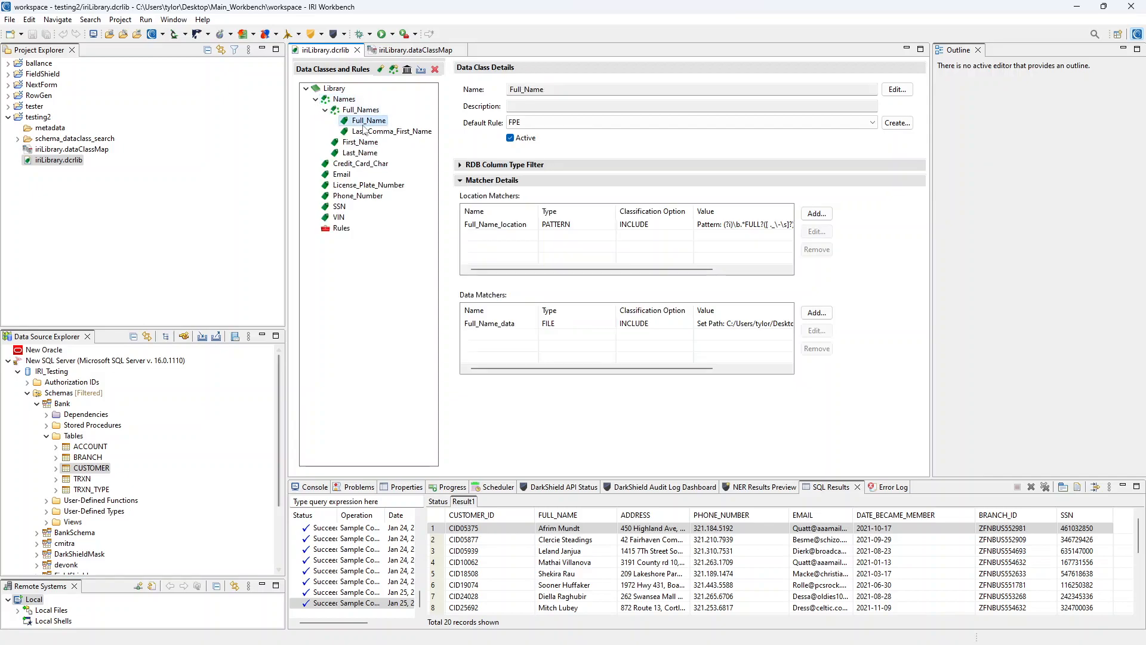
pyautogui.click(577, 128)
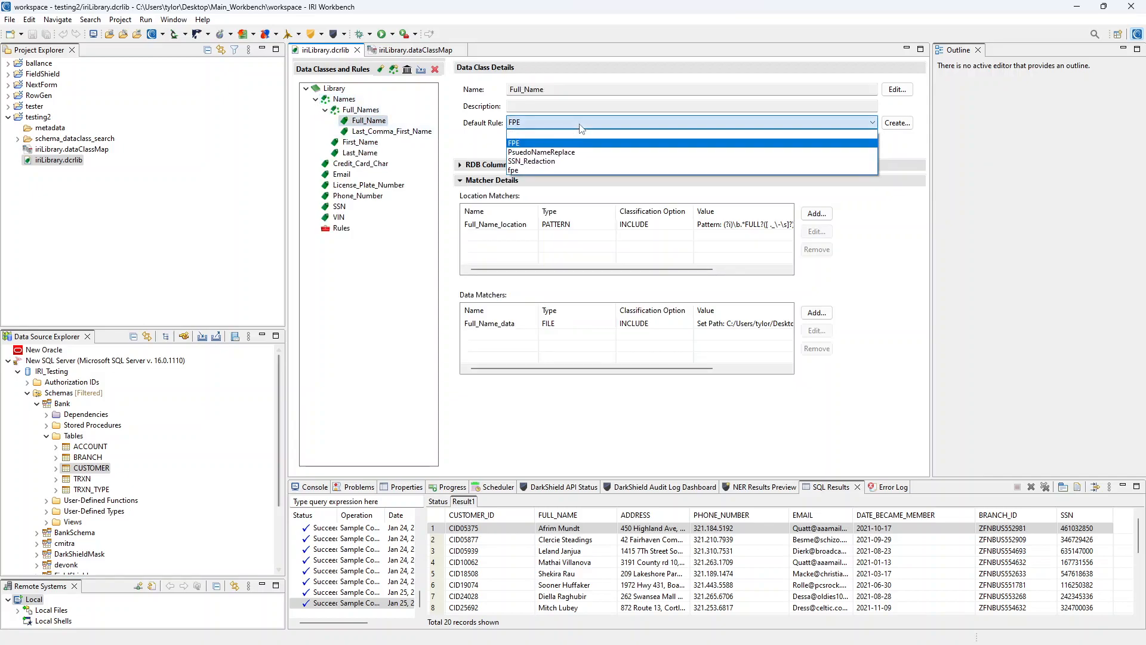
pyautogui.click(577, 154)
# Reclassify the data class map so the CUSTOMER columns pick up the library's changed default rule
pyautogui.click(414, 51)
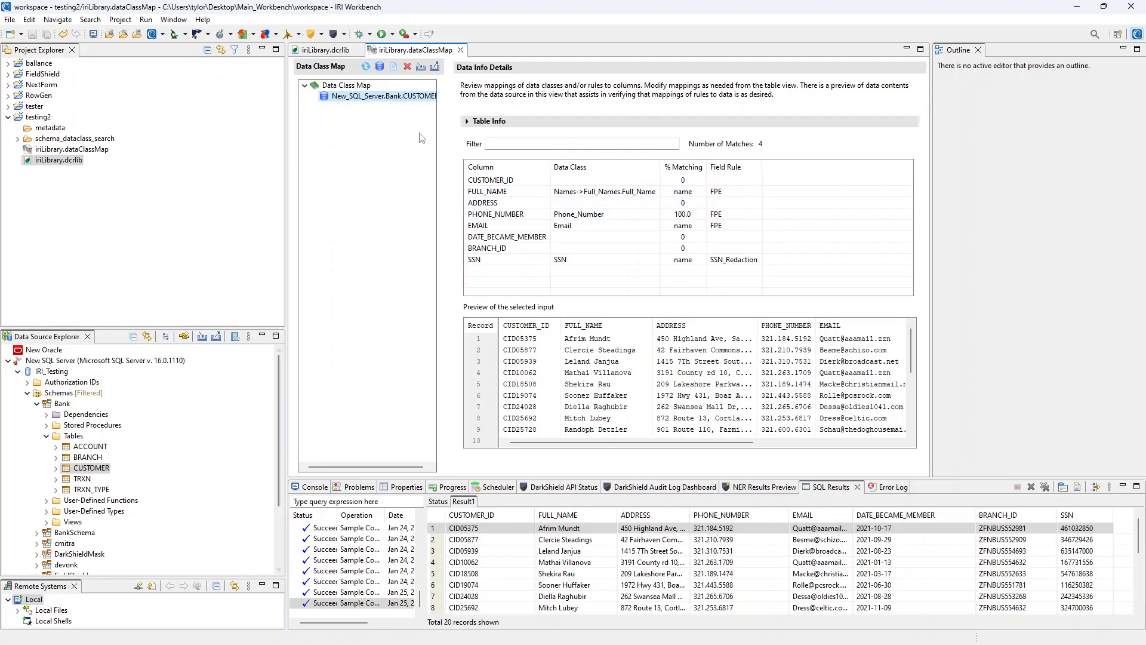
pyautogui.click(366, 66)
pyautogui.click(637, 394)
# Add the MaskBank.CUSTOMER table from the New SQL Server connection profile to the data class map
pyautogui.click(379, 67)
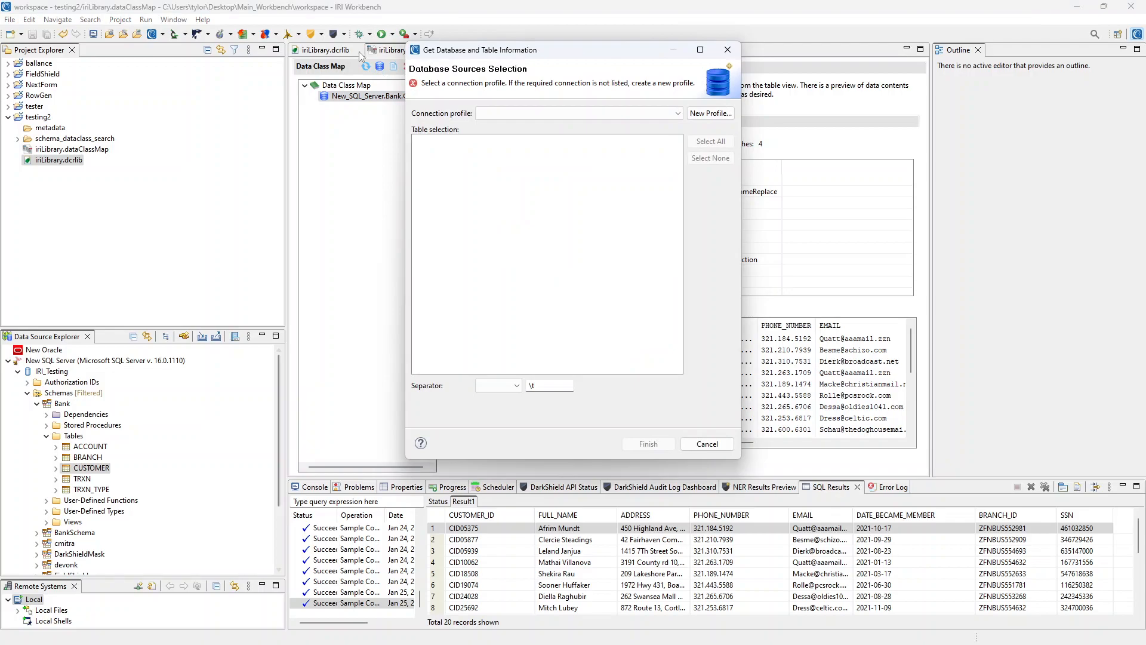
pyautogui.click(540, 112)
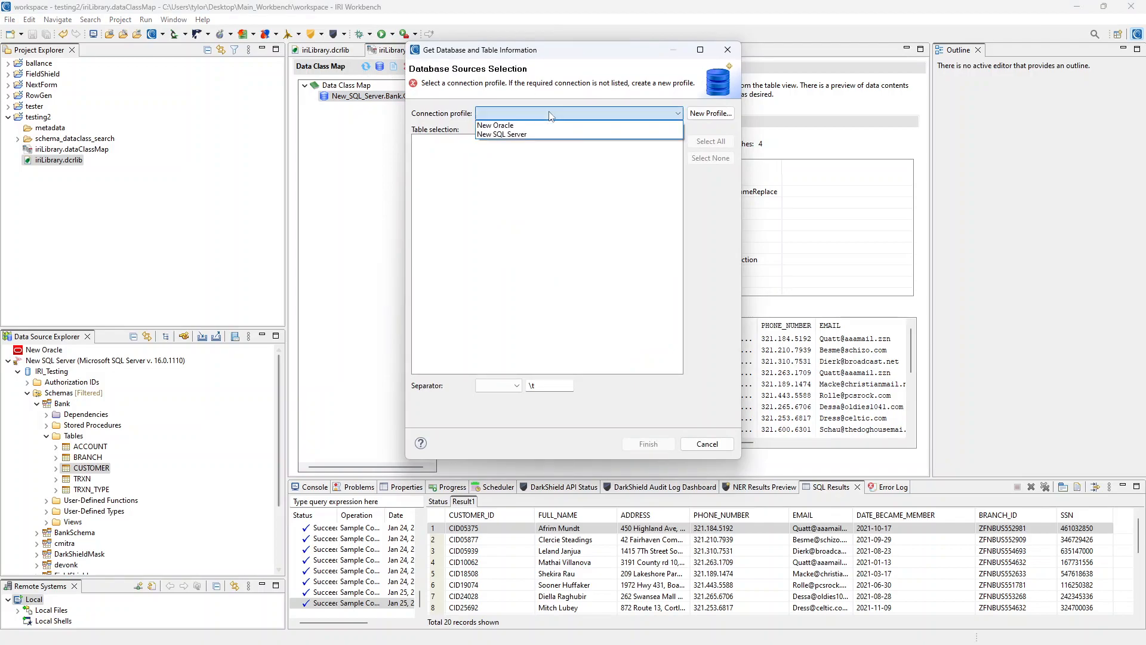
pyautogui.click(550, 140)
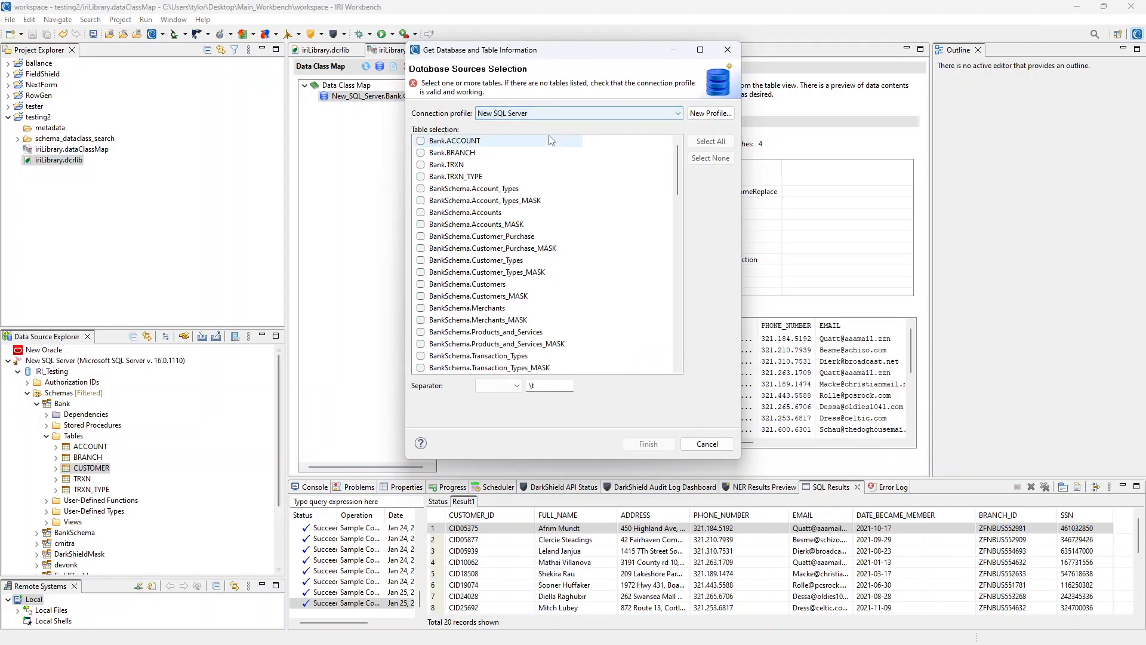
pyautogui.scroll(-6, 528, 272)
pyautogui.scroll(-12, 528, 273)
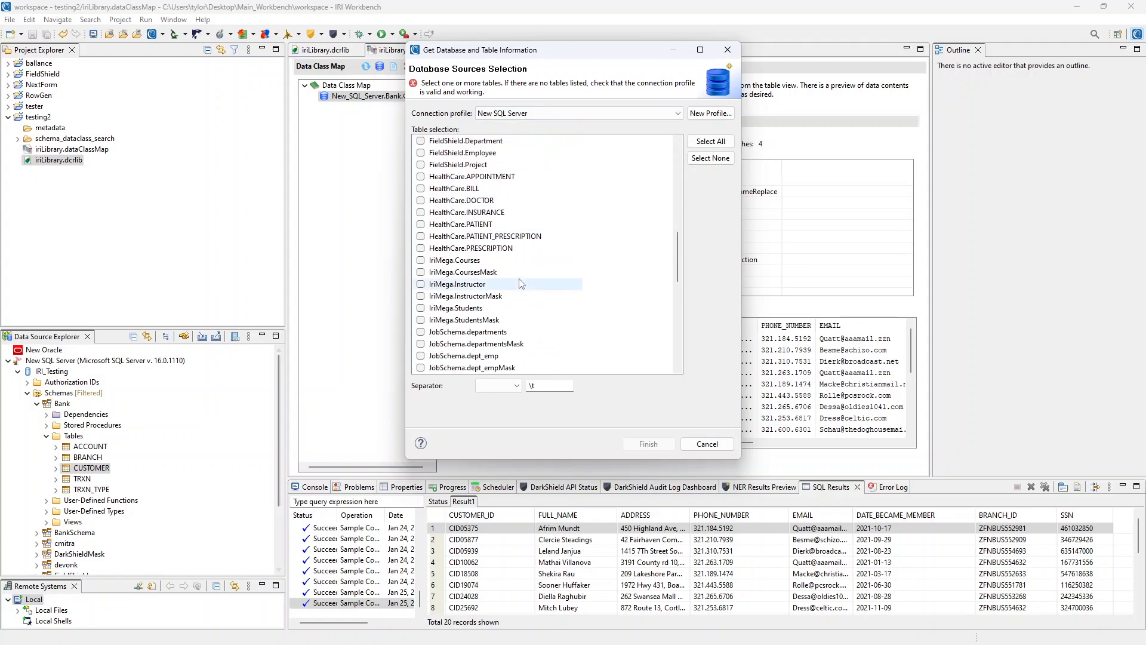
pyautogui.click(463, 249)
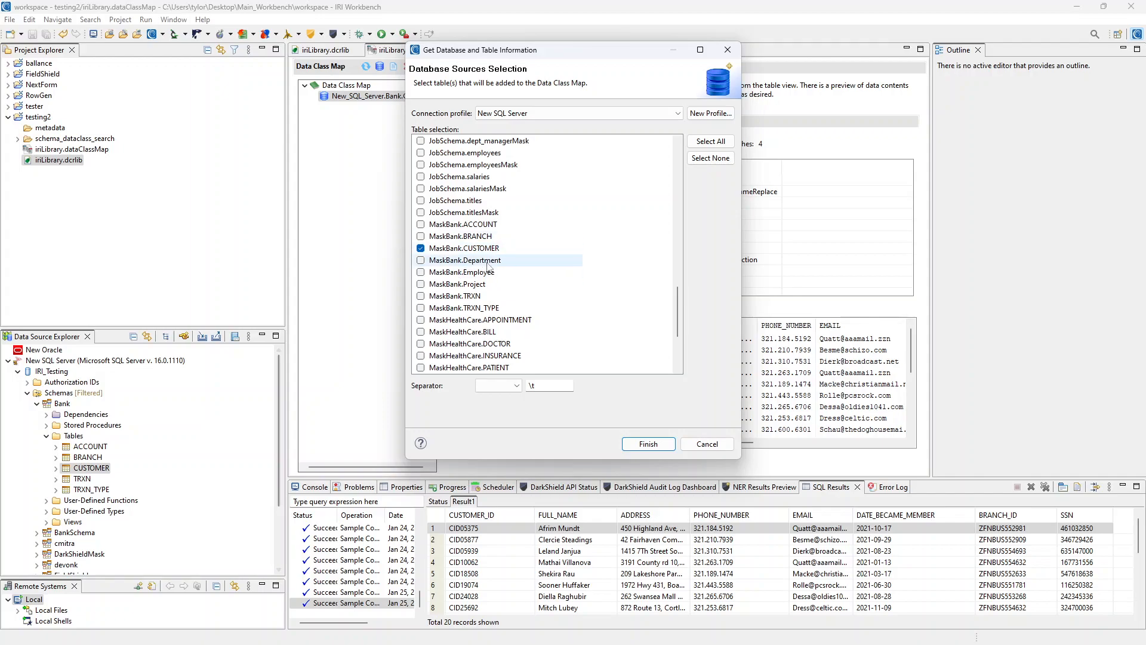
pyautogui.click(648, 444)
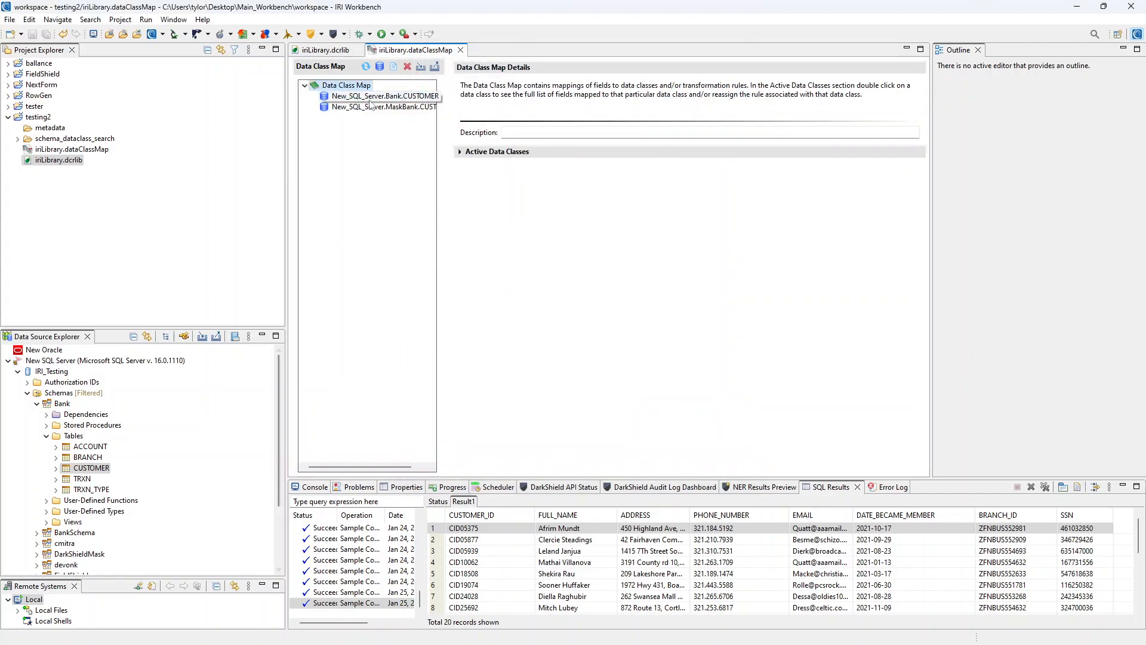
# Review the column mappings of the MaskBank.CUSTOMER table and remove that table from the data class map
pyautogui.click(393, 109)
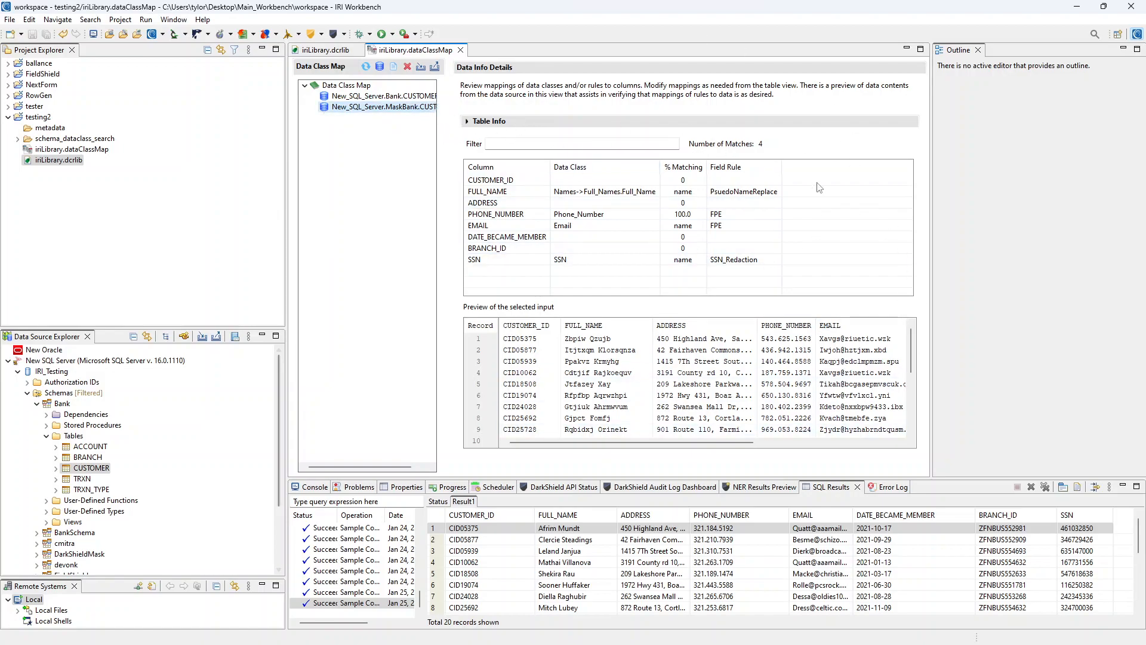
pyautogui.click(374, 111)
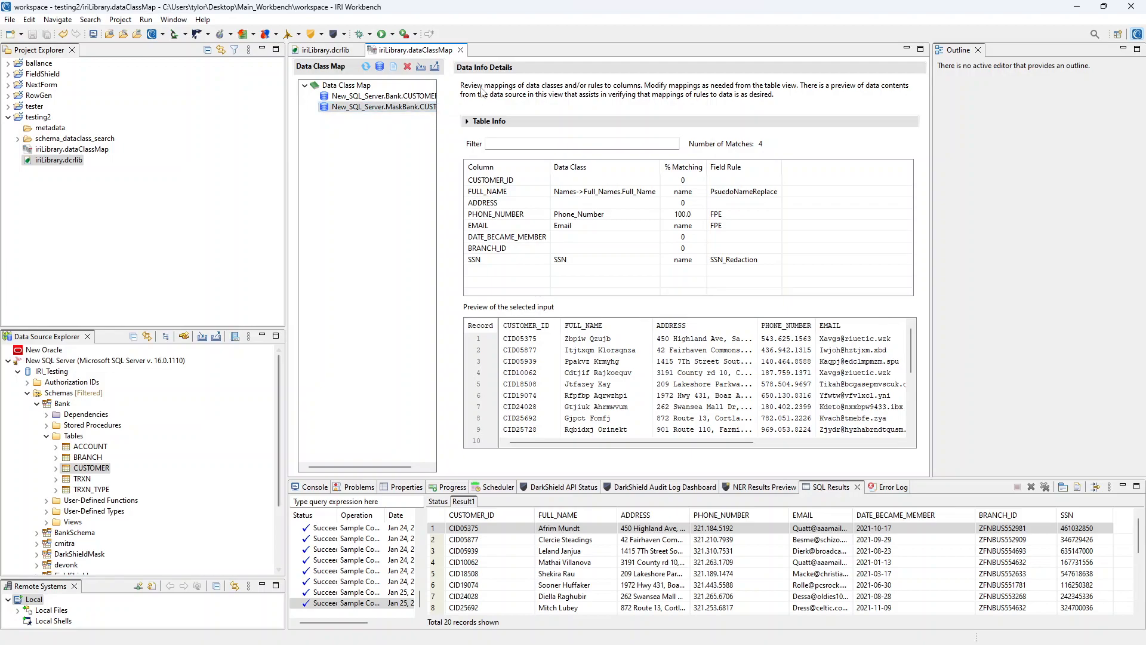
pyautogui.click(407, 67)
pyautogui.click(631, 336)
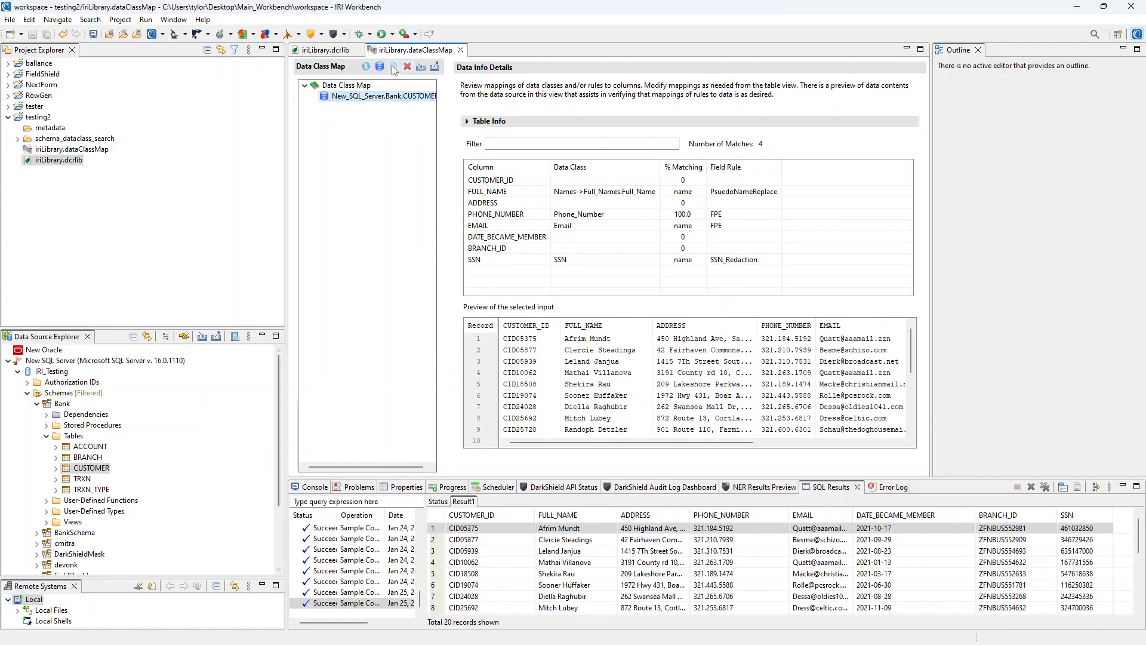
# Add the names_female_first set file from the sets/names folder as a file data source for the data class map
pyautogui.click(394, 66)
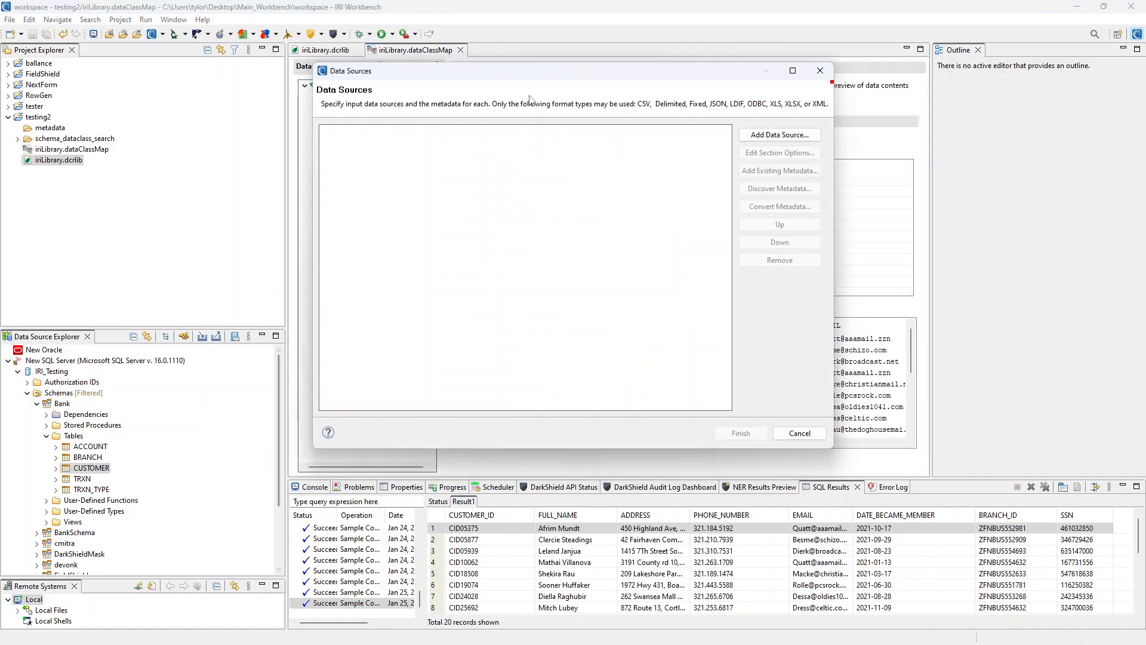
pyautogui.moveTo(629, 74); pyautogui.dragTo(636, 90)
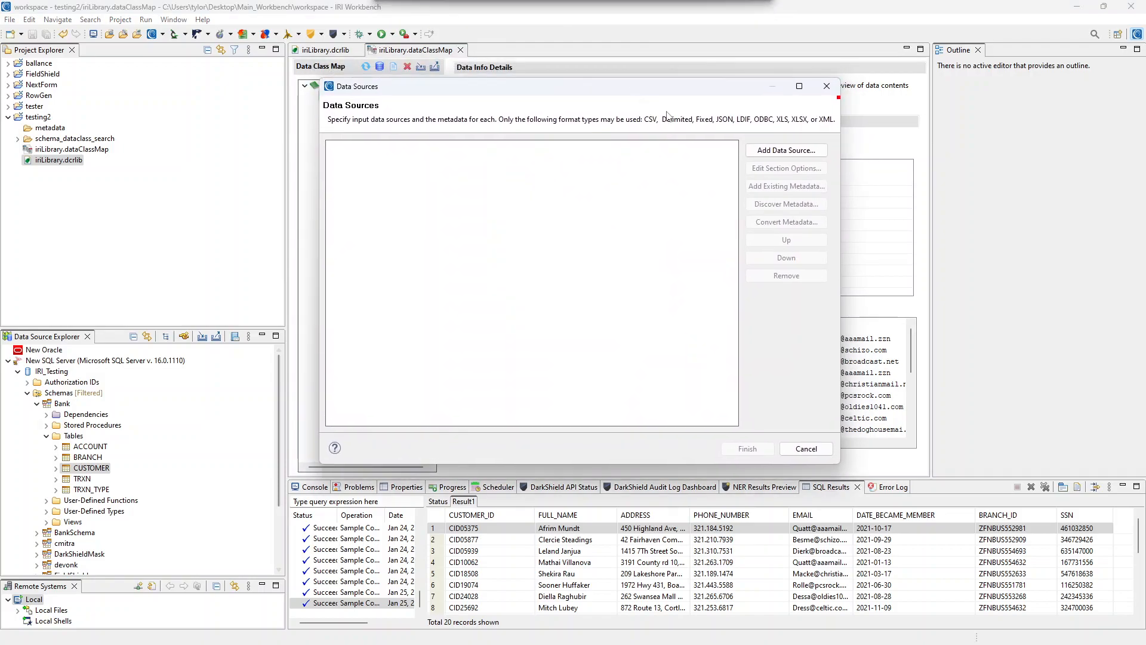
pyautogui.click(786, 150)
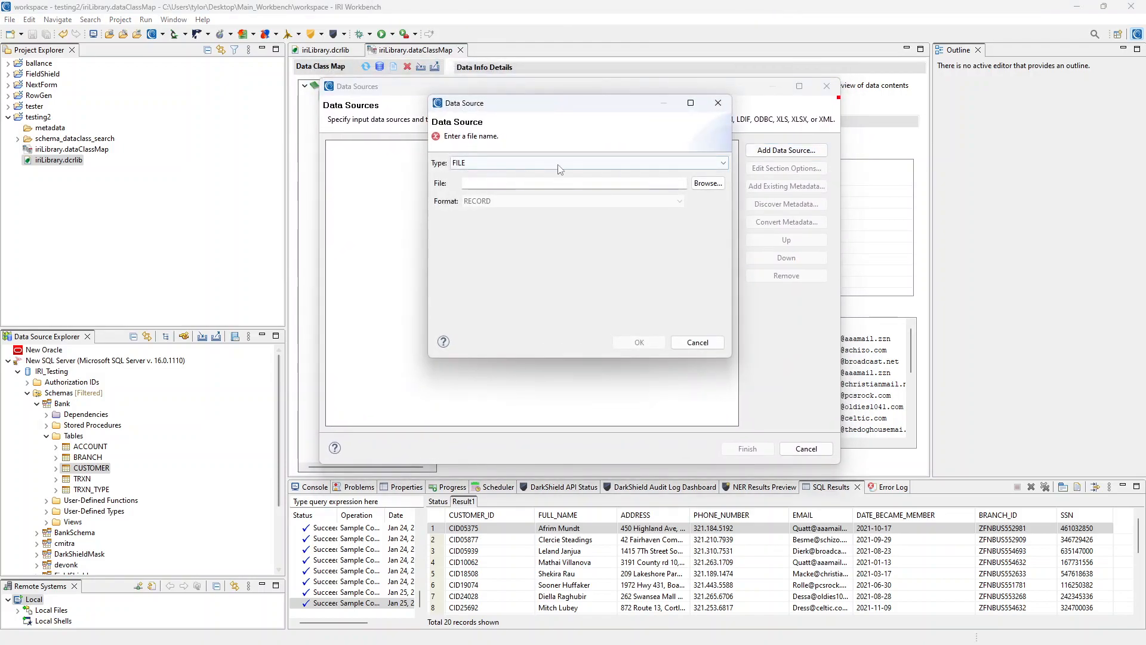
pyautogui.click(708, 183)
pyautogui.click(639, 208)
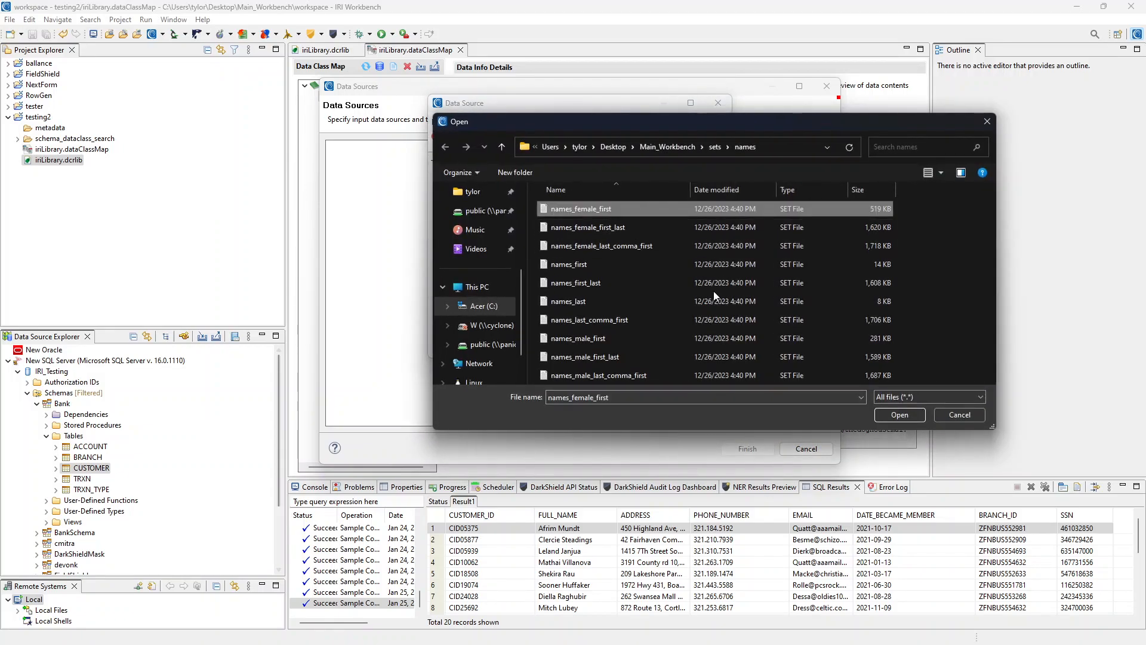
pyautogui.click(898, 414)
pyautogui.click(638, 342)
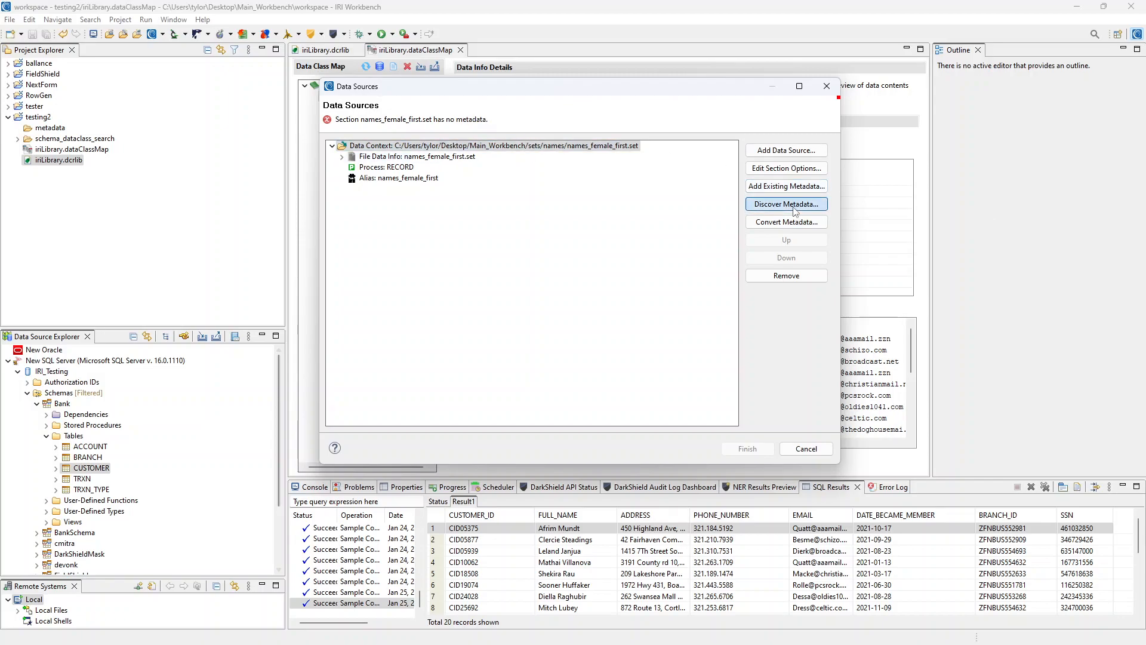
# Try to discover the names_female_first file's metadata using the FIXED format
pyautogui.click(786, 203)
pyautogui.click(607, 402)
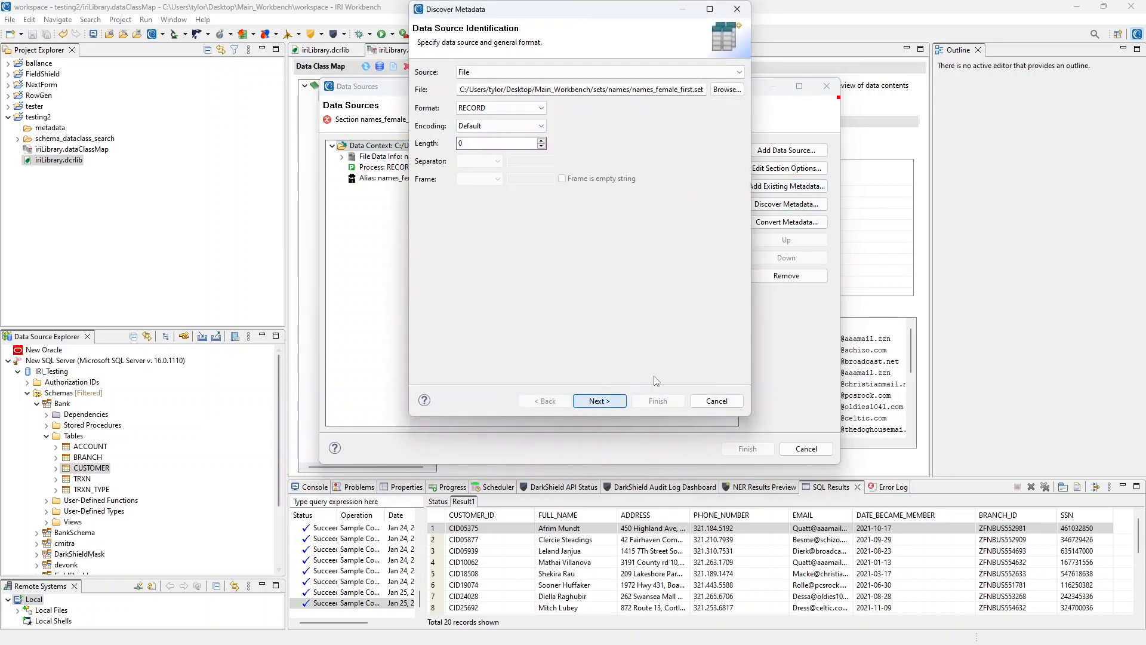
pyautogui.click(642, 227)
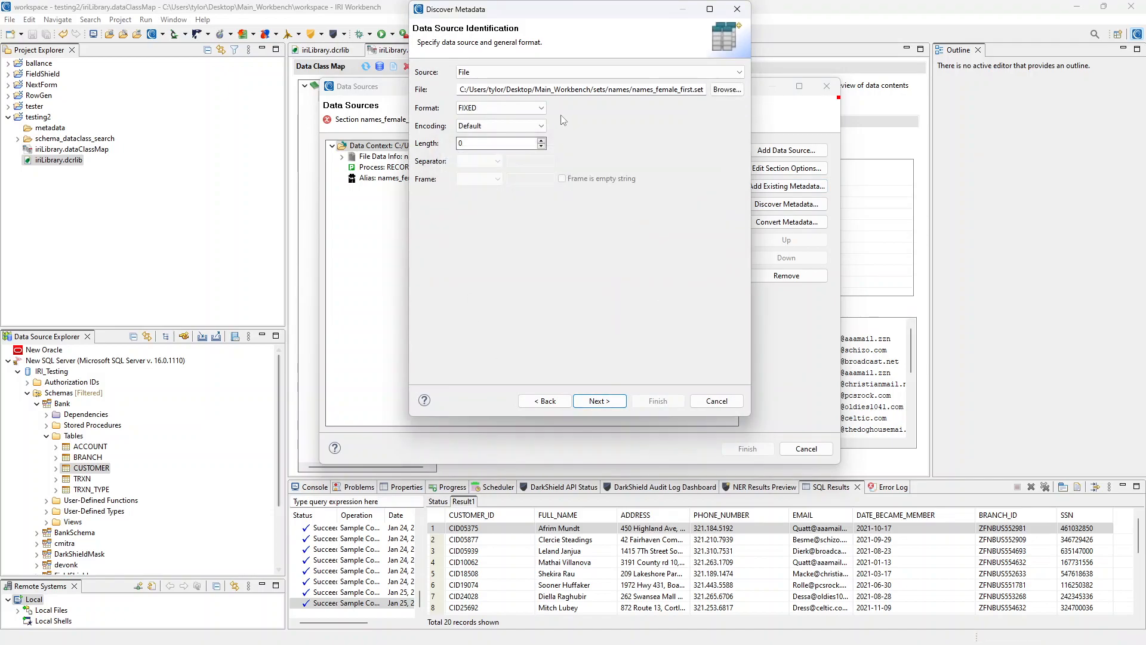
pyautogui.click(600, 400)
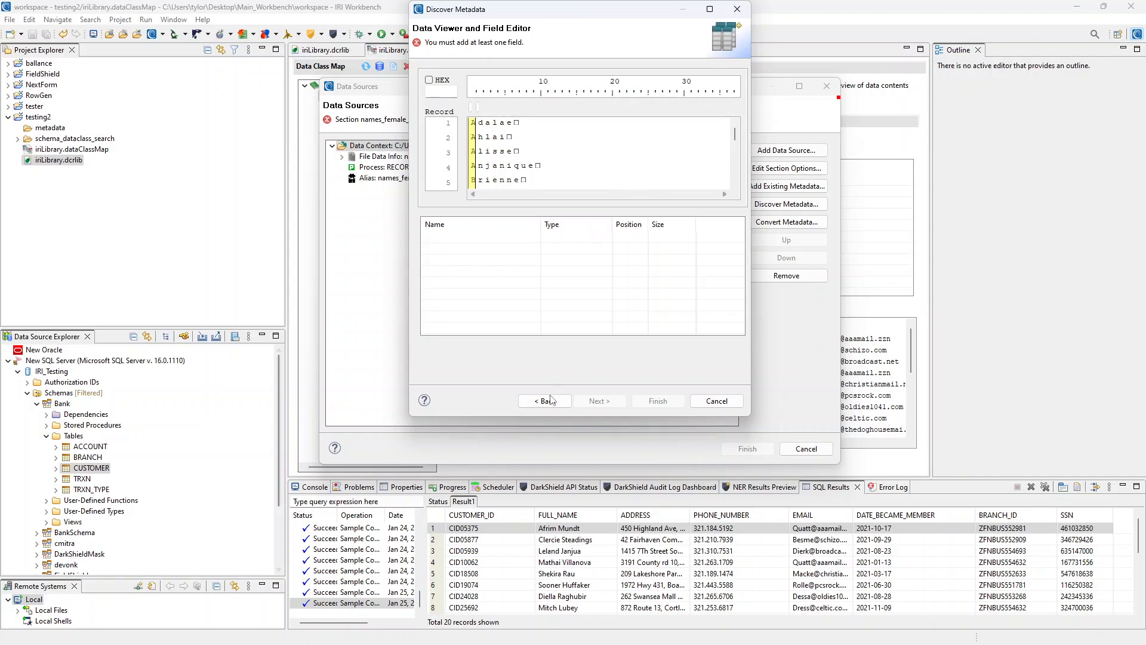
pyautogui.click(544, 401)
# Preview the file's metadata as DELIMITED with a comma separator, and discard both the metadata and the file data source
pyautogui.click(501, 108)
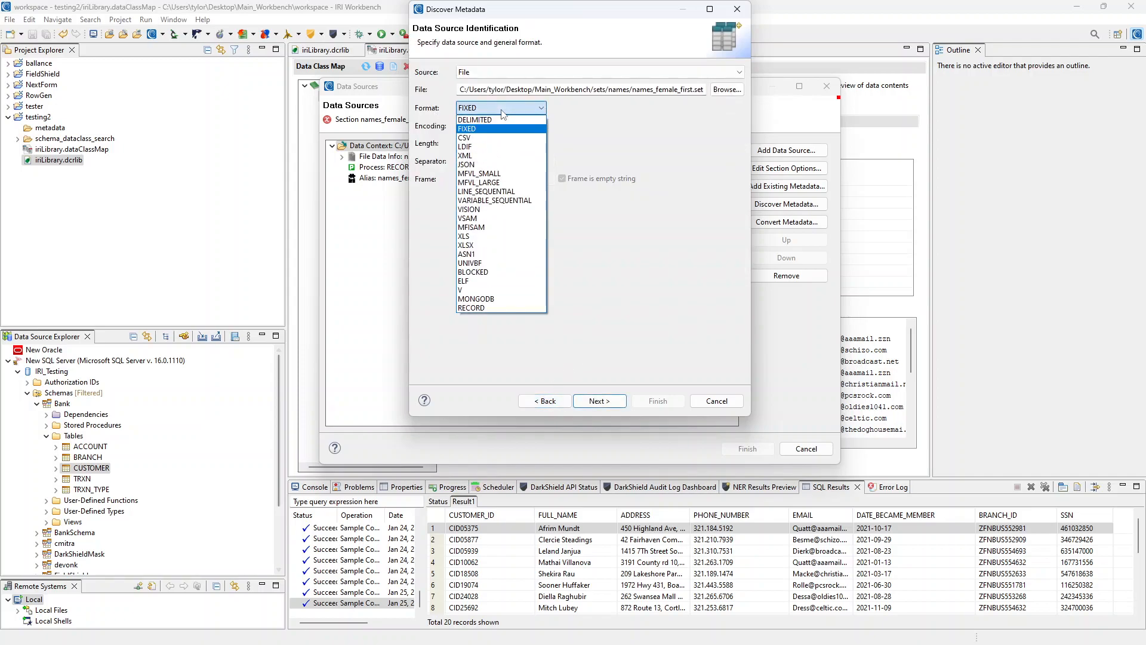
pyautogui.click(505, 122)
pyautogui.click(524, 163)
pyautogui.write(',')
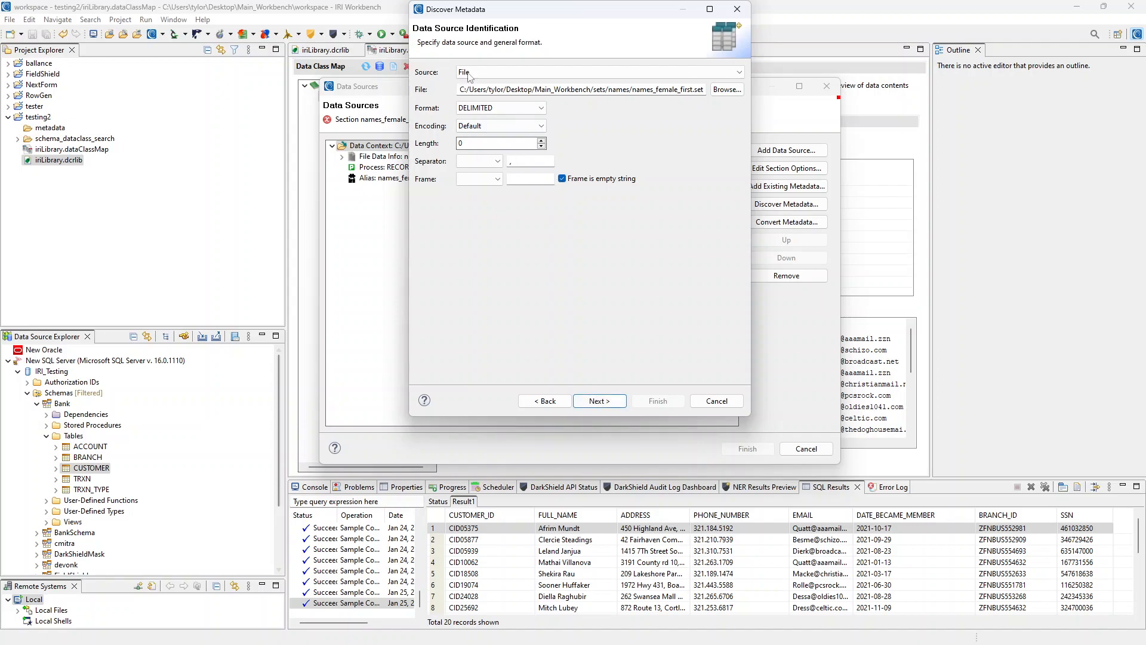
pyautogui.press('BackSpace')
pyautogui.write(',')
pyautogui.click(615, 402)
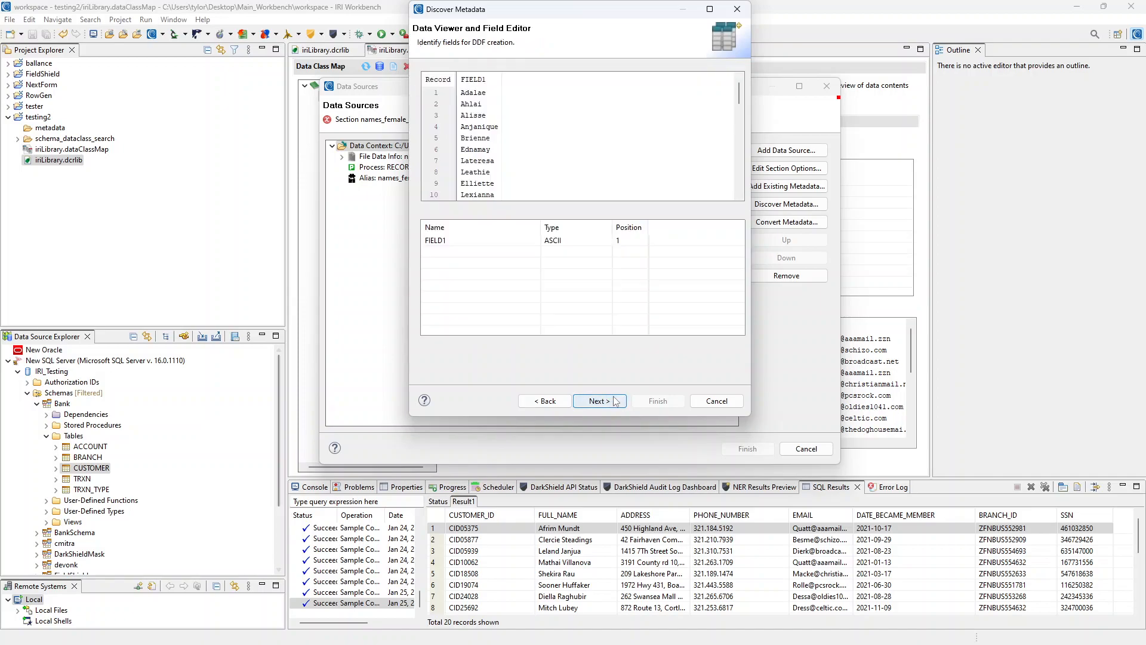
pyautogui.scroll(-4, 480, 119)
pyautogui.scroll(4, 482, 120)
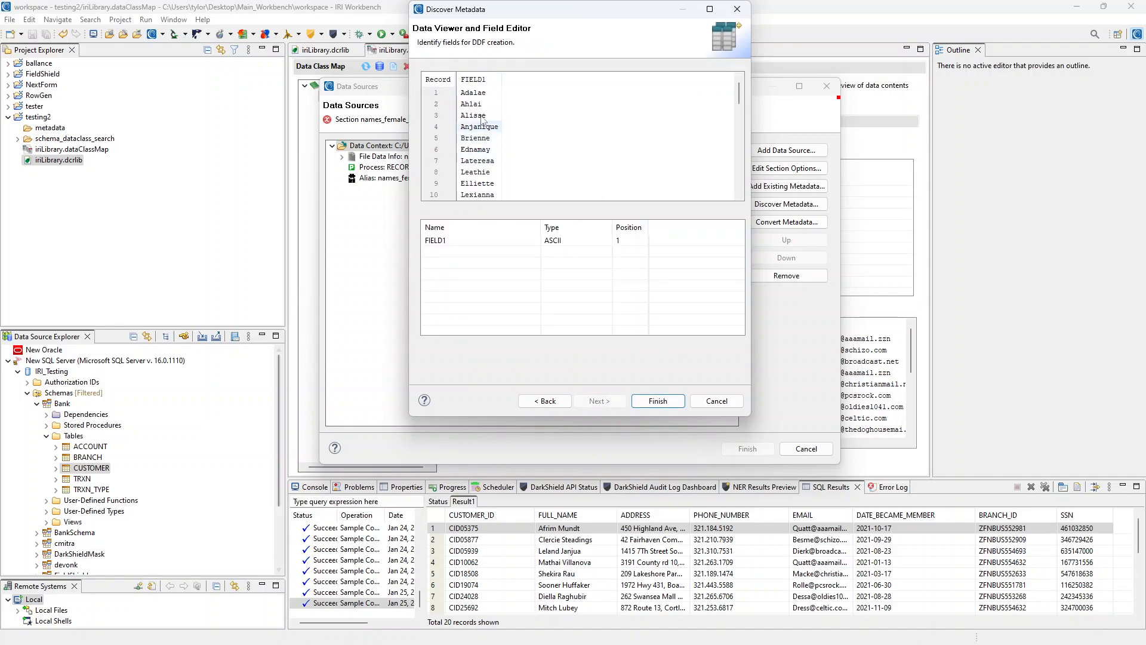
pyautogui.click(722, 401)
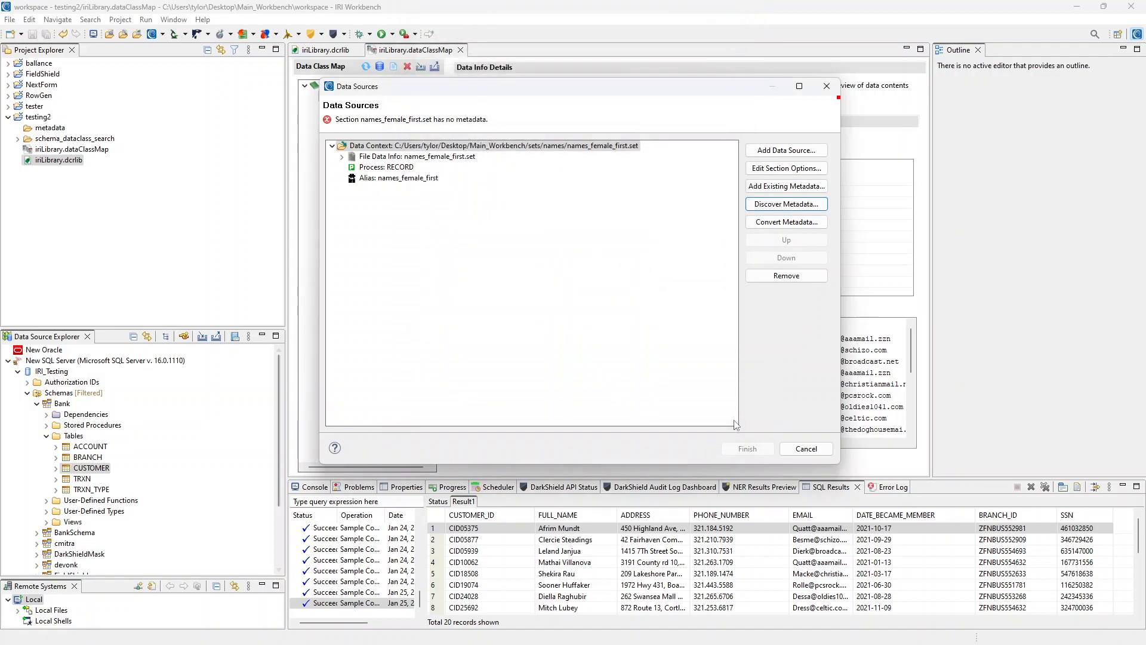
pyautogui.click(806, 448)
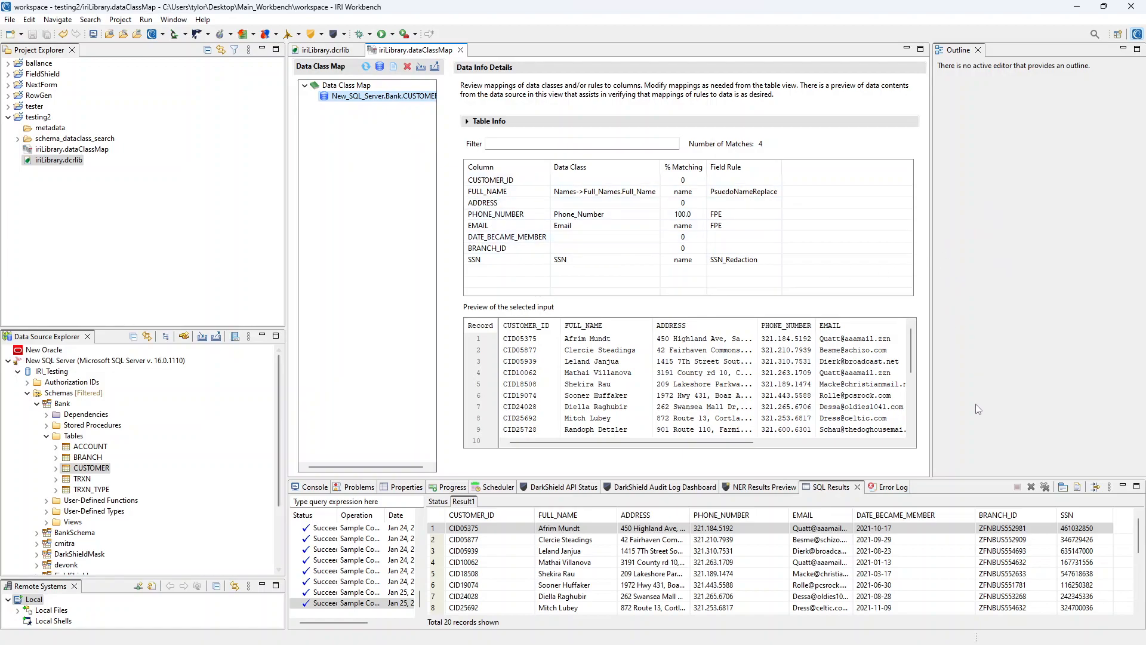
# Start a new Data Class Map DB Masking Job in the testing2 project's new_classProtection subfolder, with delimited flat files as output
pyautogui.click(38, 117)
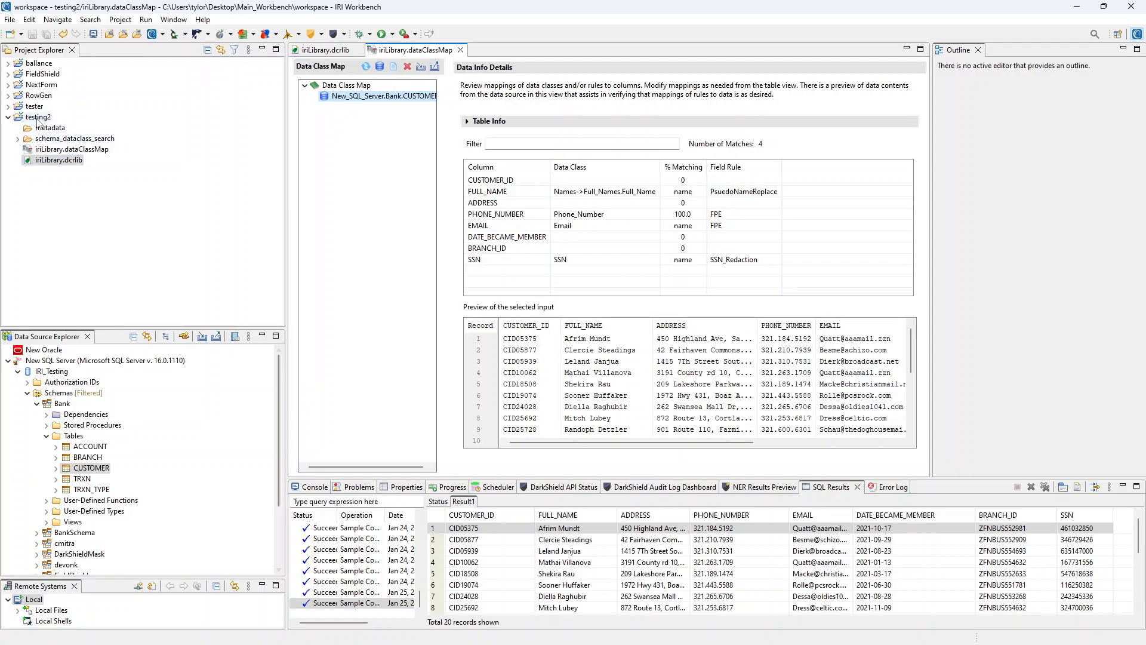
pyautogui.click(321, 34)
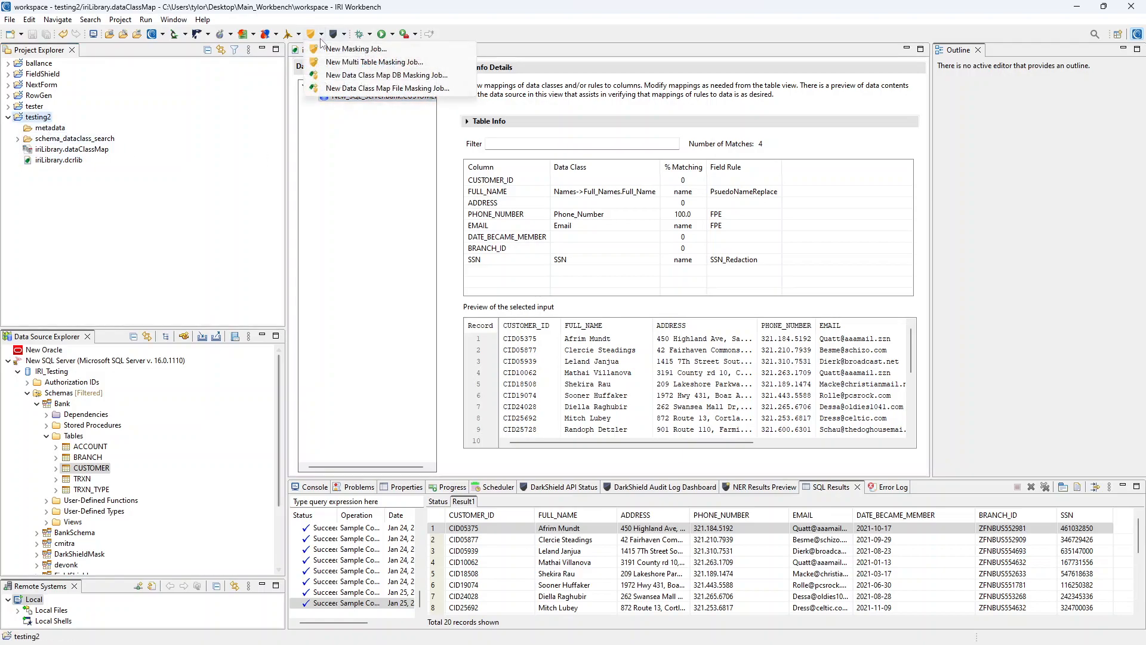
pyautogui.click(393, 76)
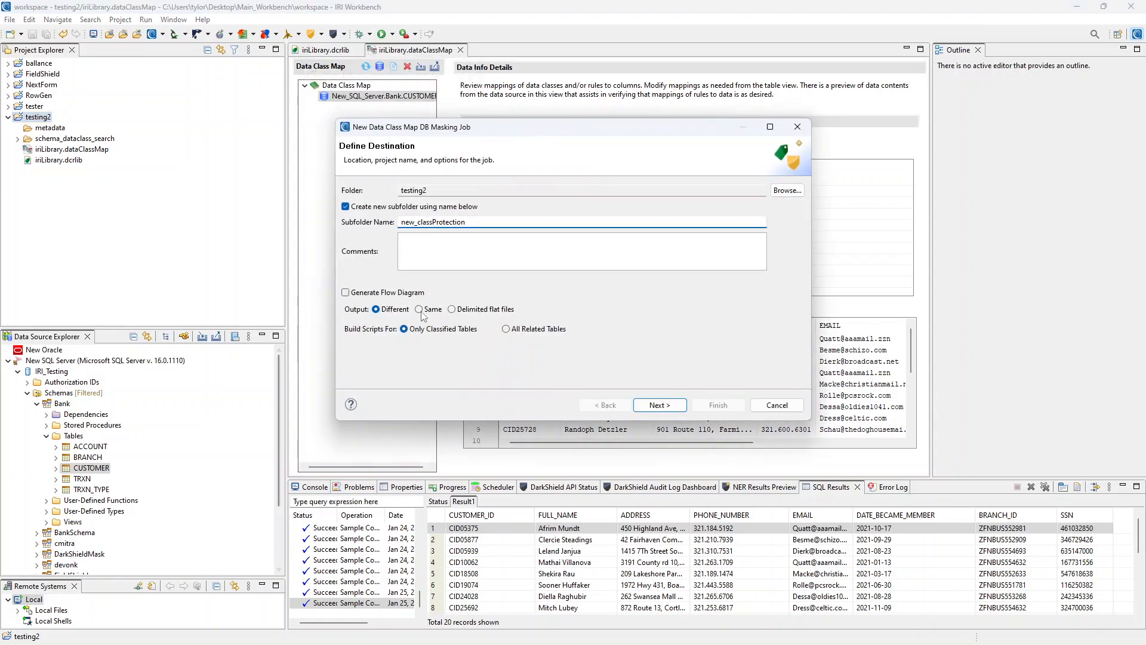
pyautogui.click(463, 310)
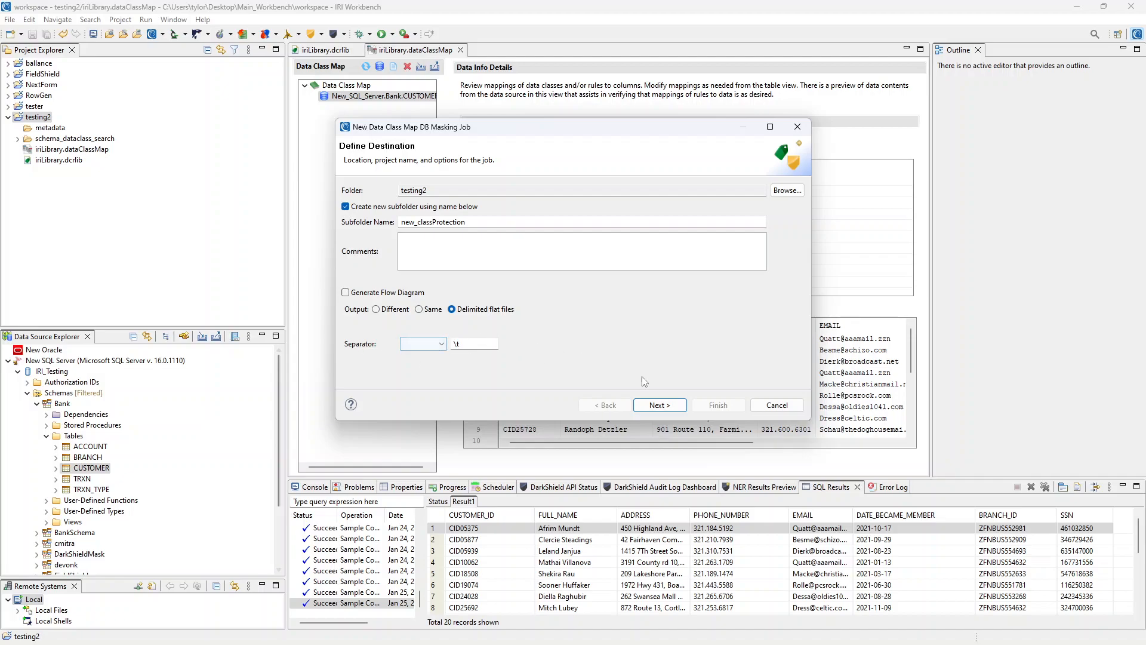
pyautogui.click(667, 408)
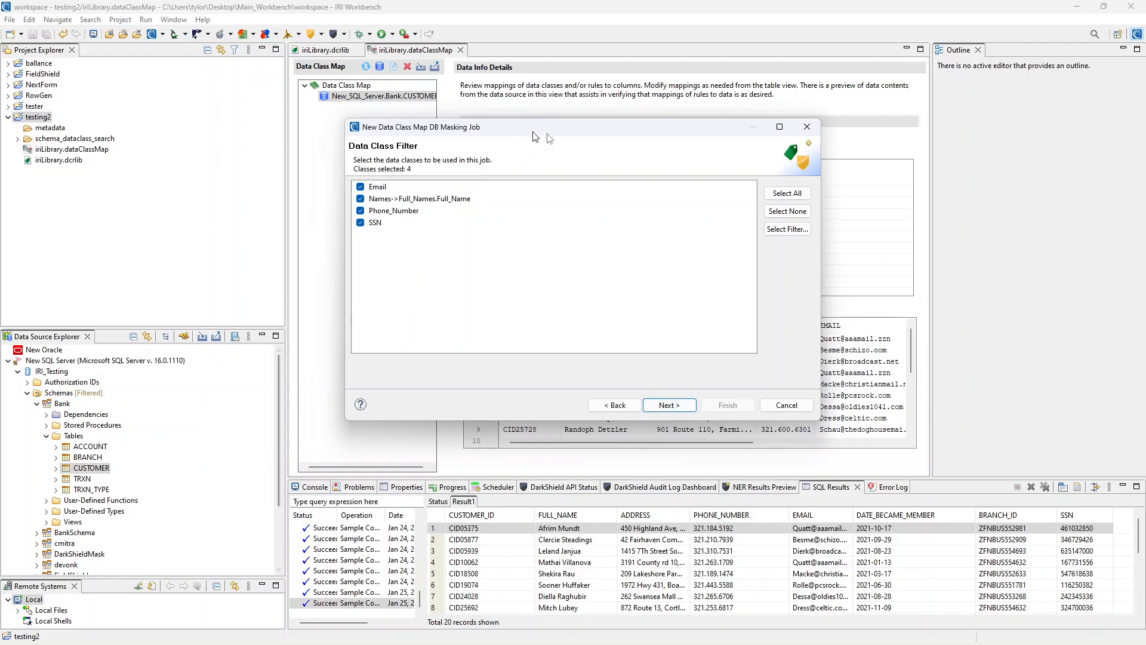
# Generate the masking job with the Email, Full_Name, Phone_Number and SSN data classes for the IRI_Testing.Bank.CUSTOMER source
pyautogui.moveTo(527, 146); pyautogui.dragTo(602, 376)
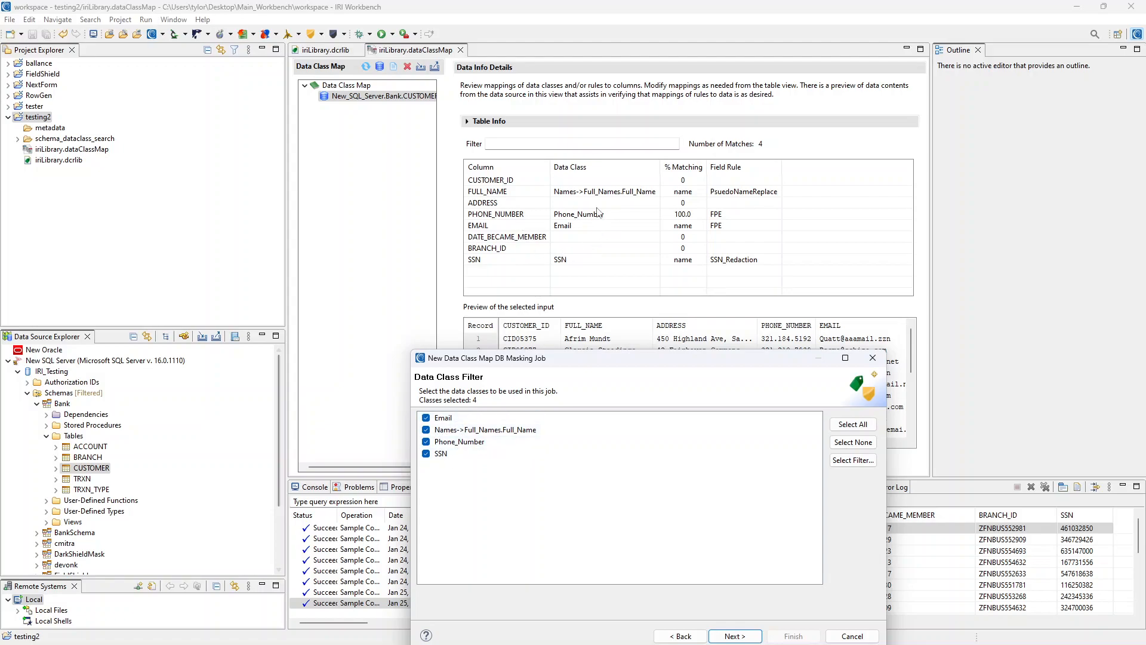
pyautogui.moveTo(529, 364); pyautogui.dragTo(528, 171)
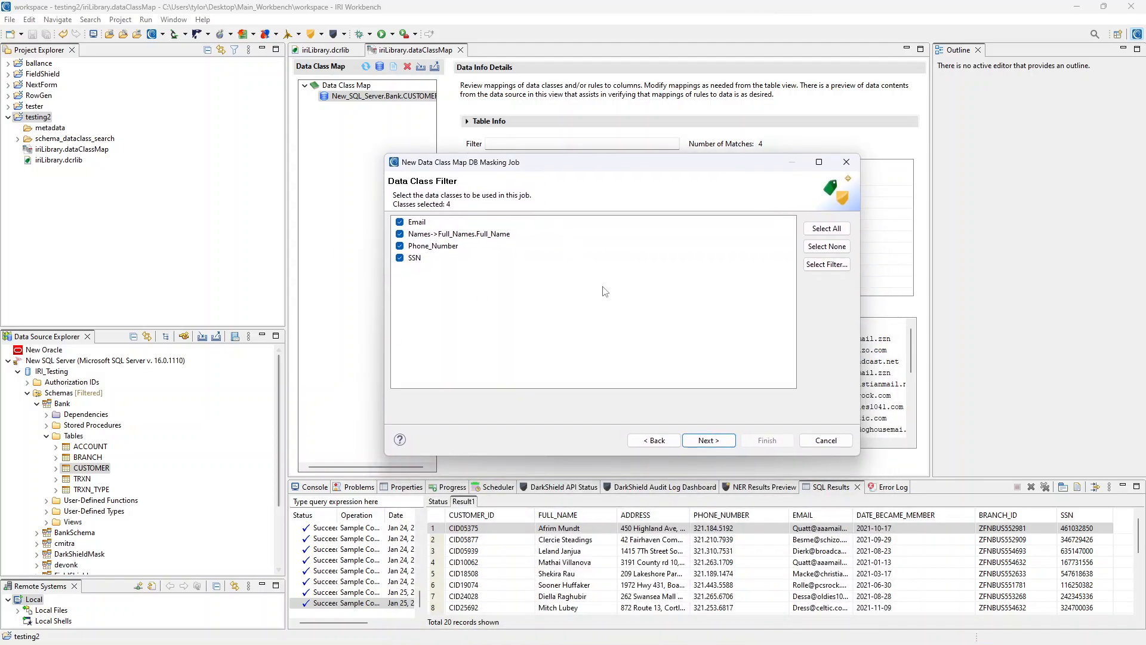
pyautogui.click(709, 441)
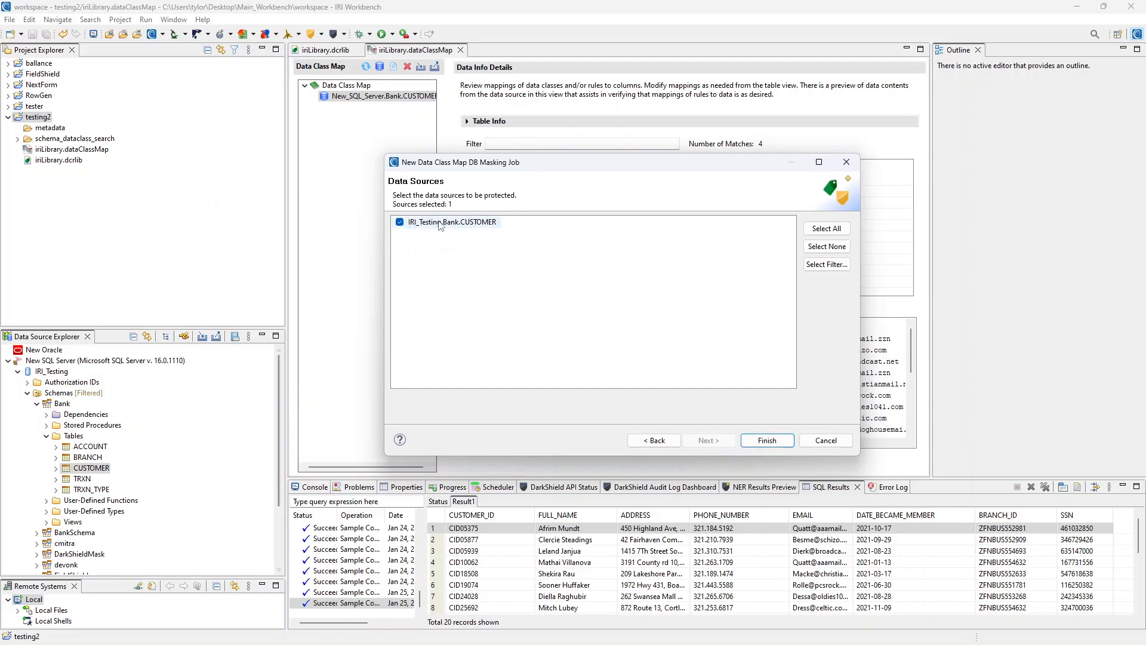
pyautogui.click(753, 441)
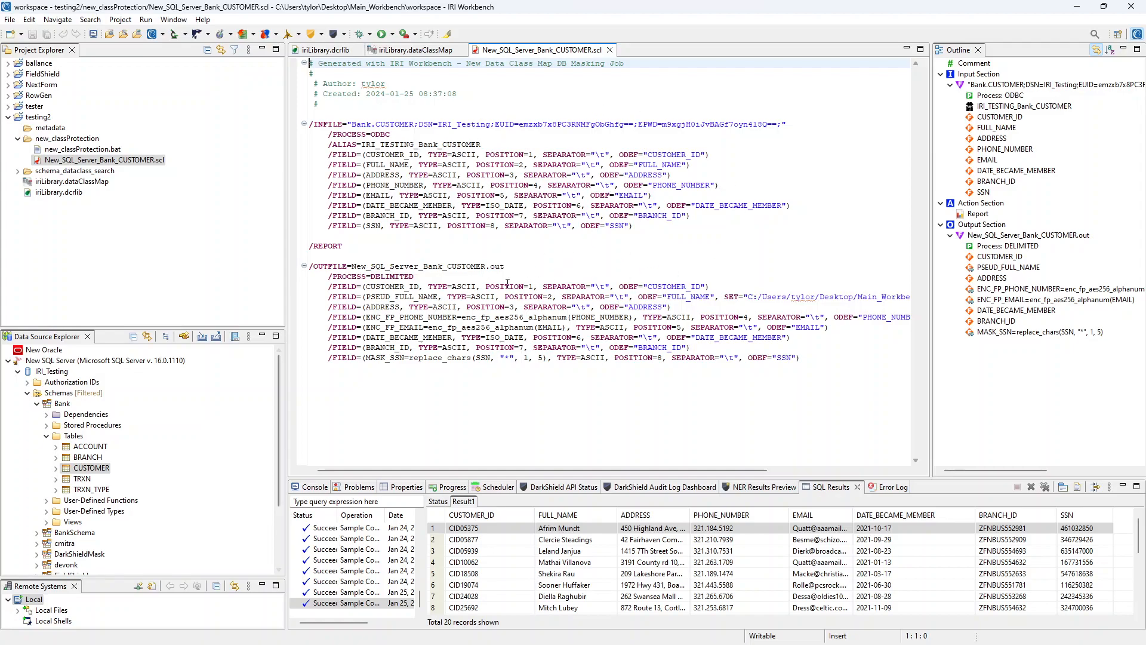
# Run the generated New_SQL_Server_Bank_CUSTOMER.scl masking script
pyautogui.rightClick(105, 164)
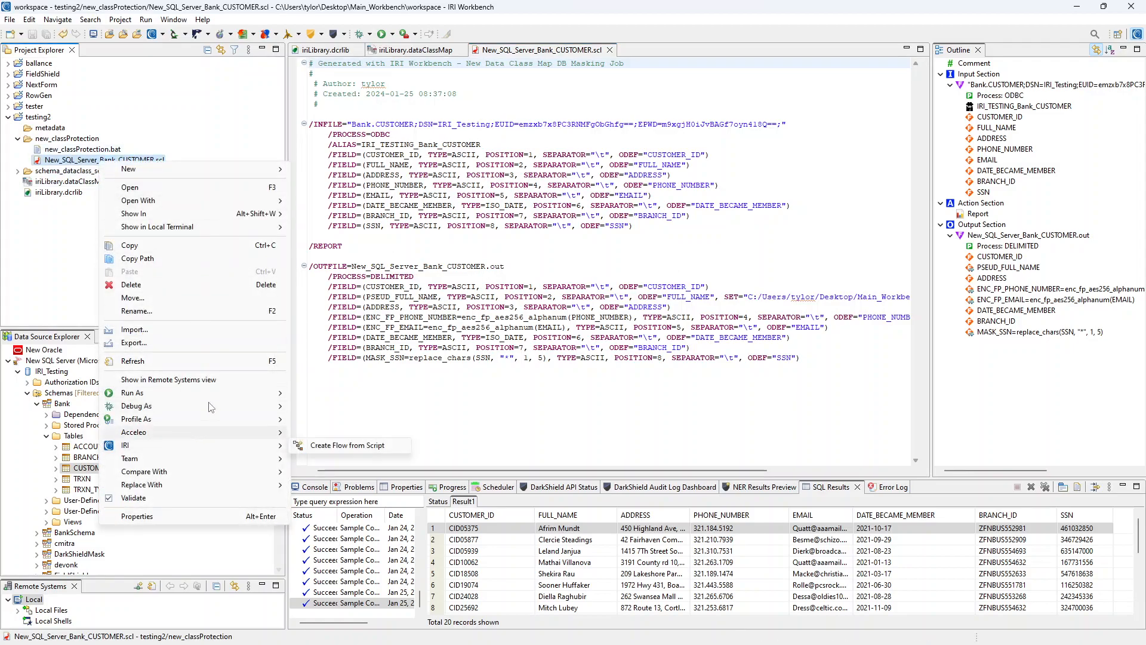
pyautogui.moveTo(198, 403)
pyautogui.click(323, 393)
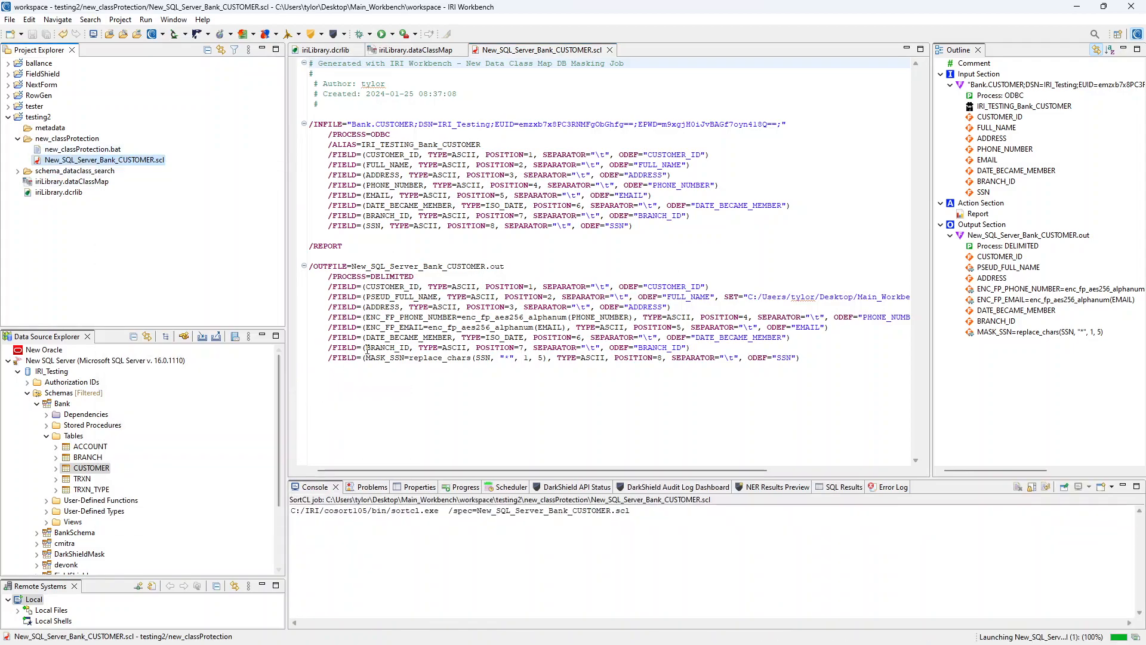
# Open the New_SQL_Server_Bank_CUSTOMER.out file side by side with the data class map and examine the masked records against the field rules
pyautogui.doubleClick(82, 148)
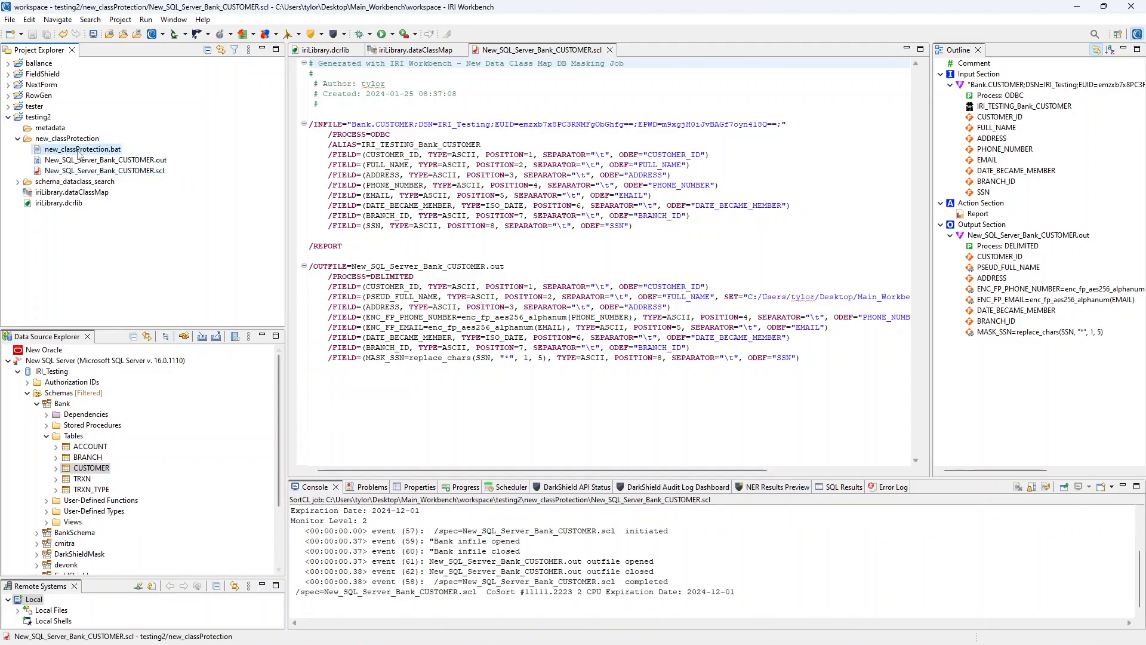
pyautogui.doubleClick(101, 170)
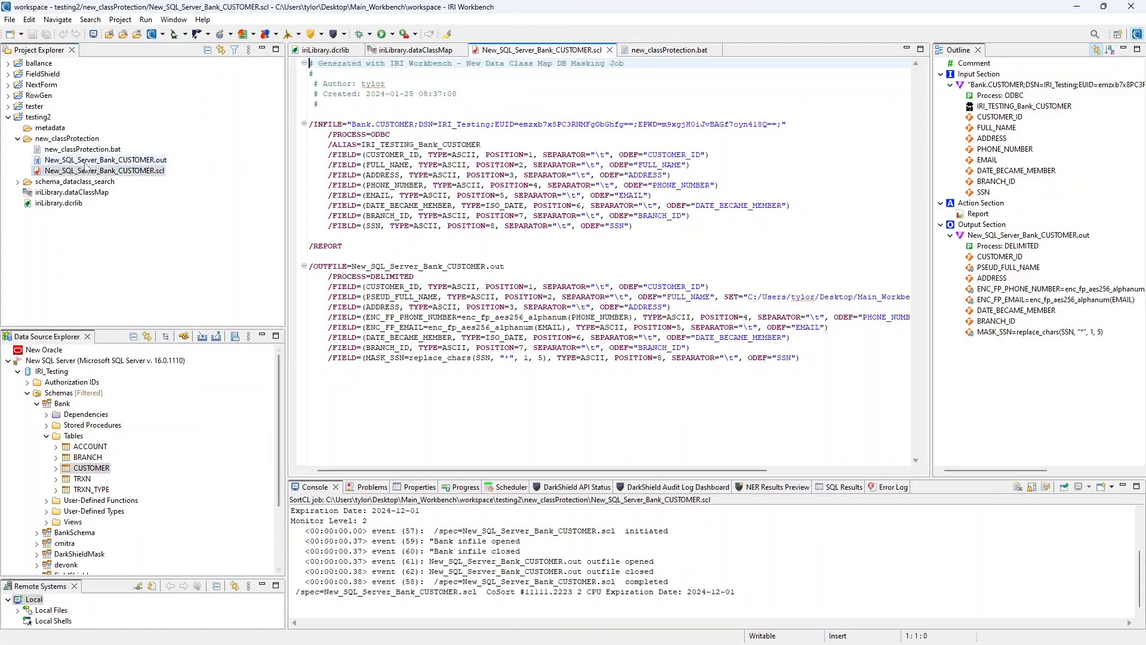
pyautogui.doubleClick(104, 160)
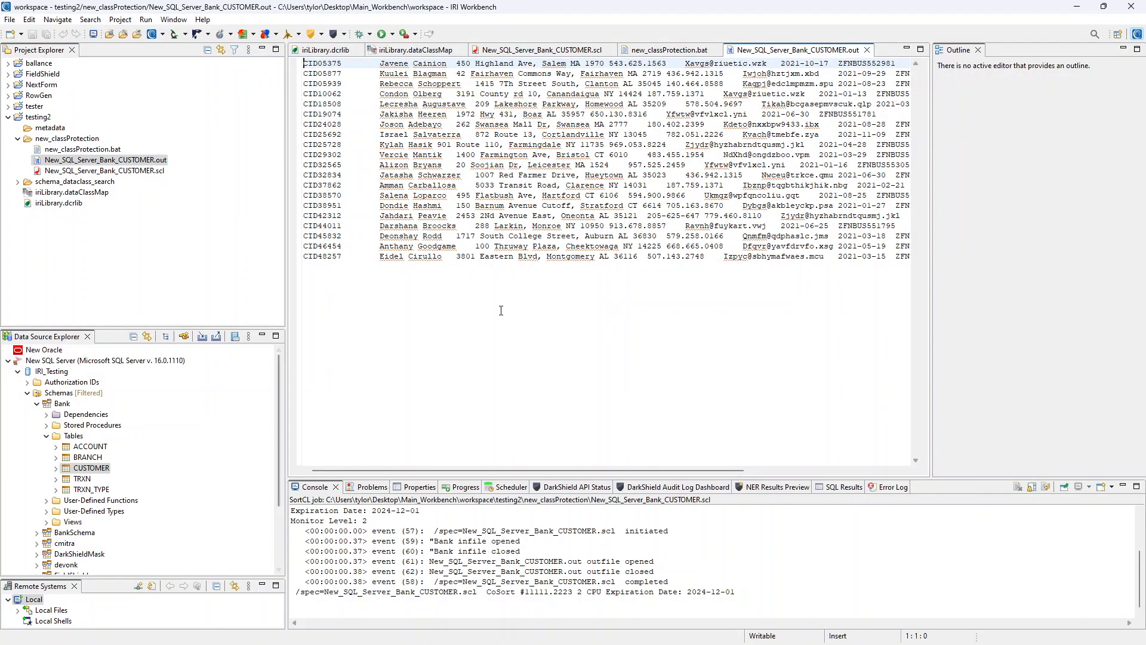
pyautogui.moveTo(780, 53); pyautogui.dragTo(382, 143)
pyautogui.click(721, 66)
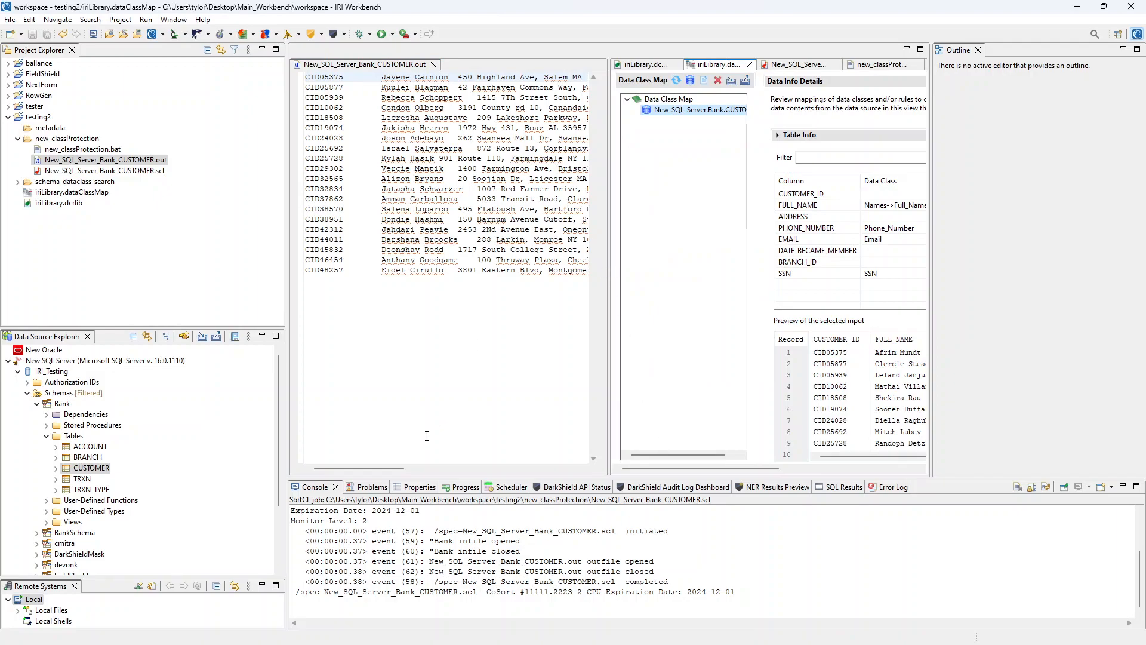
pyautogui.moveTo(385, 469); pyautogui.dragTo(397, 469)
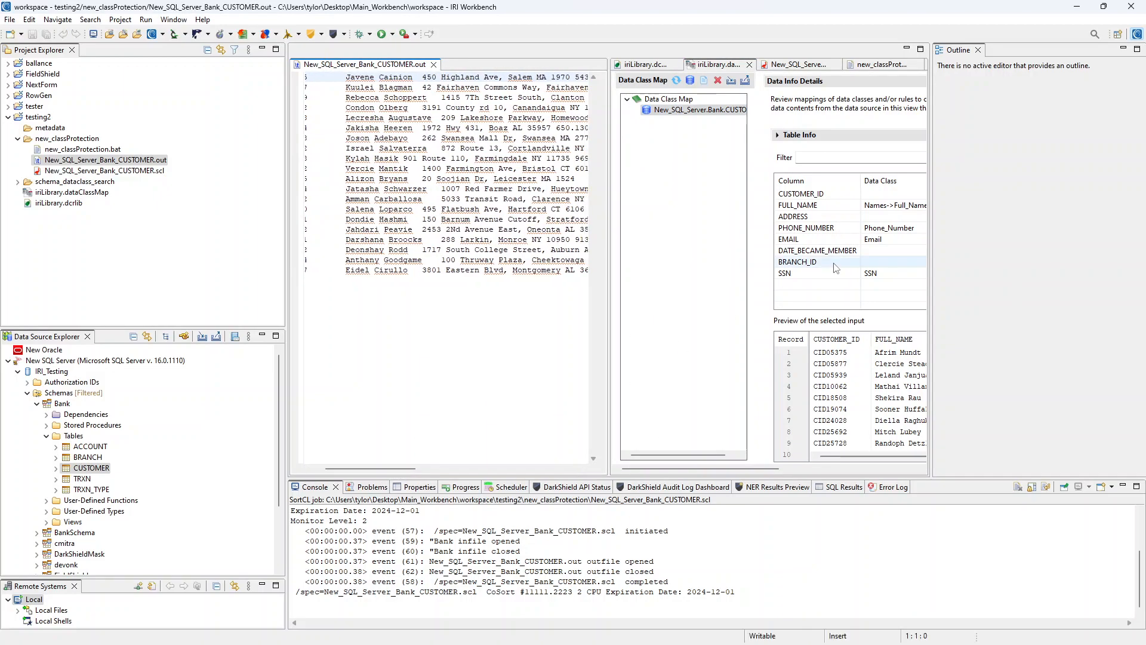
pyautogui.moveTo(710, 469); pyautogui.dragTo(791, 465)
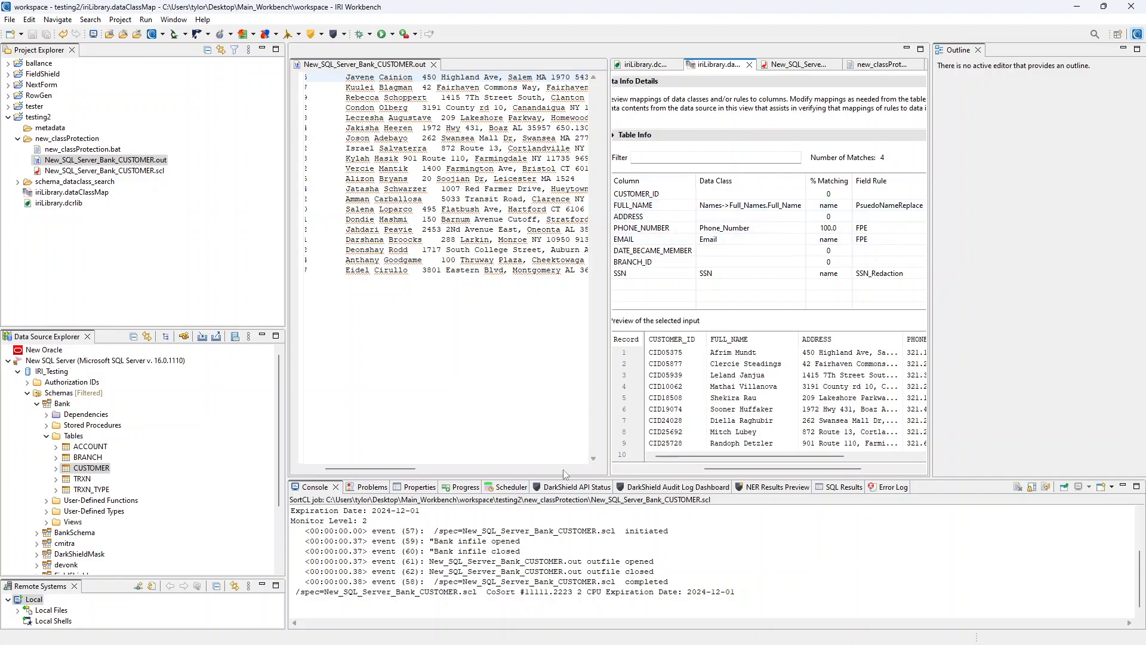
# Retrieve the sample contents of the Bank schema's CUSTOMER table for comparison with the masked output
pyautogui.rightClick(91, 469)
pyautogui.moveTo(133, 482)
pyautogui.click(281, 518)
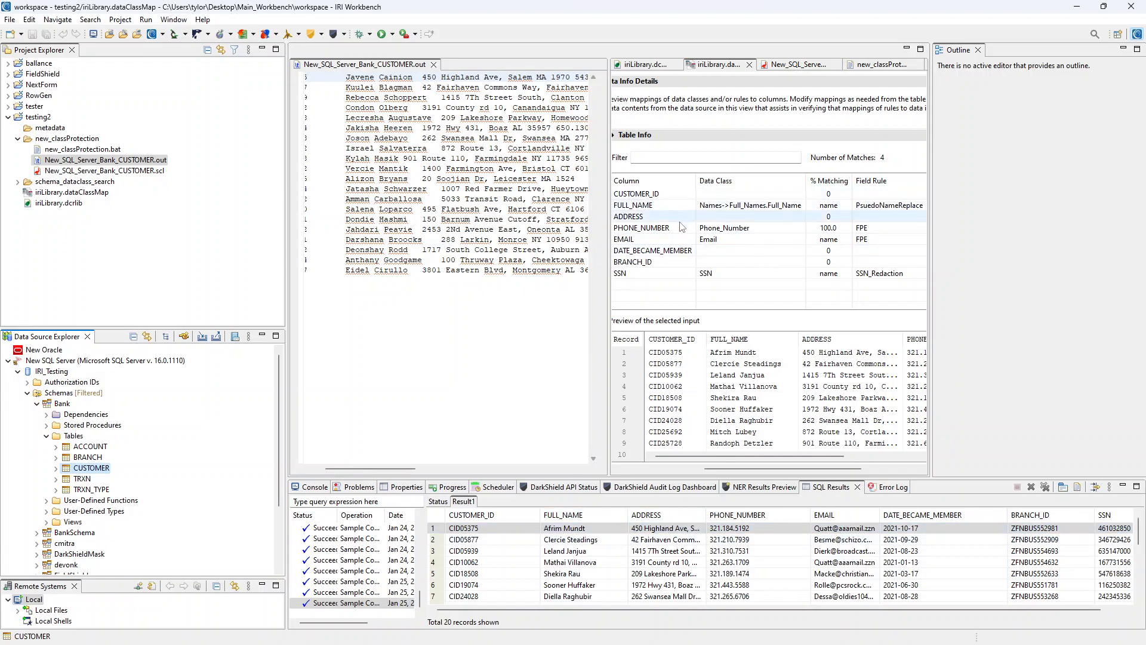
# Compare the masked phone number, email and SSN values in New_SQL_Server_Bank_CUSTOMER.out with the original CUSTOMER records, and close the output file
pyautogui.moveTo(397, 468); pyautogui.dragTo(444, 475)
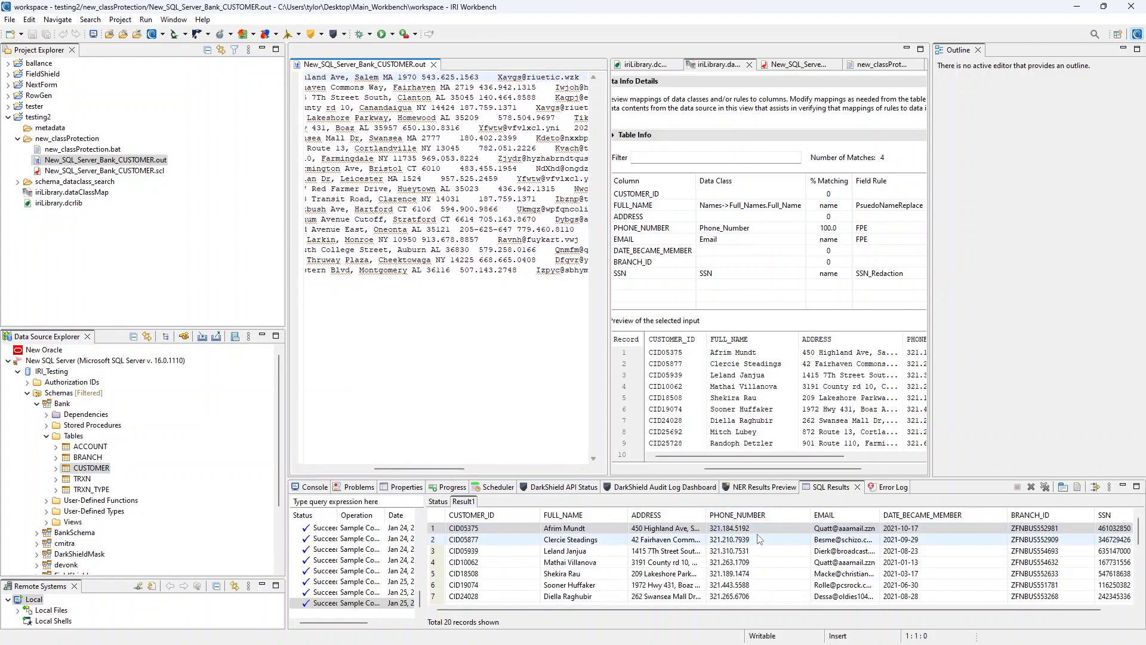
pyautogui.moveTo(423, 78); pyautogui.dragTo(476, 77)
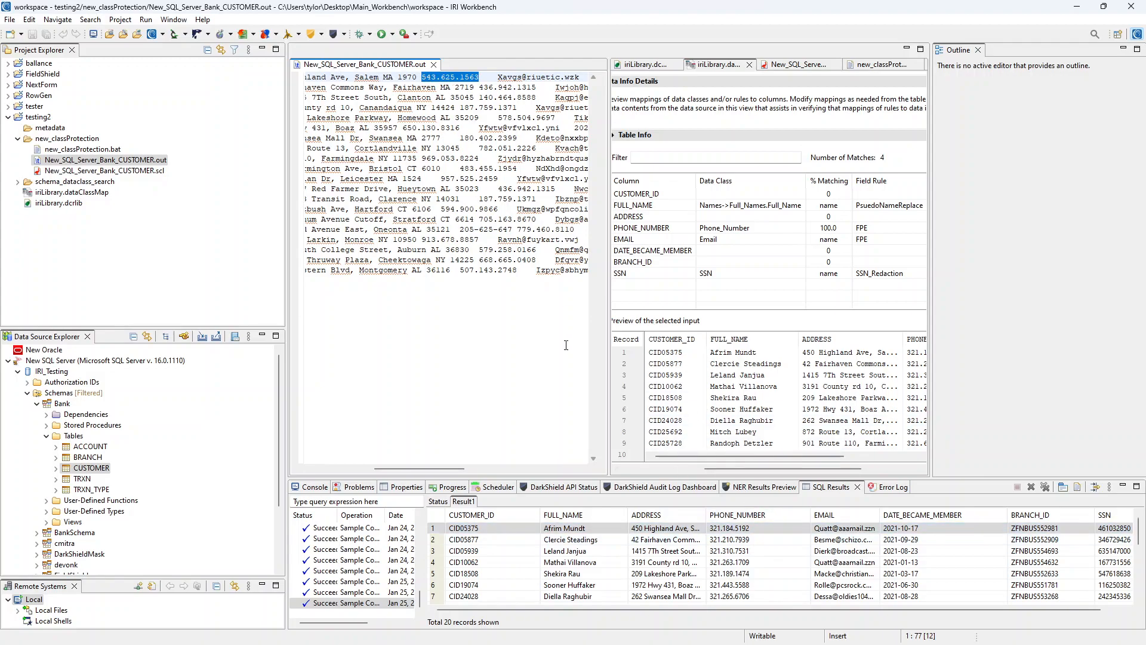
pyautogui.moveTo(459, 469); pyautogui.dragTo(508, 468)
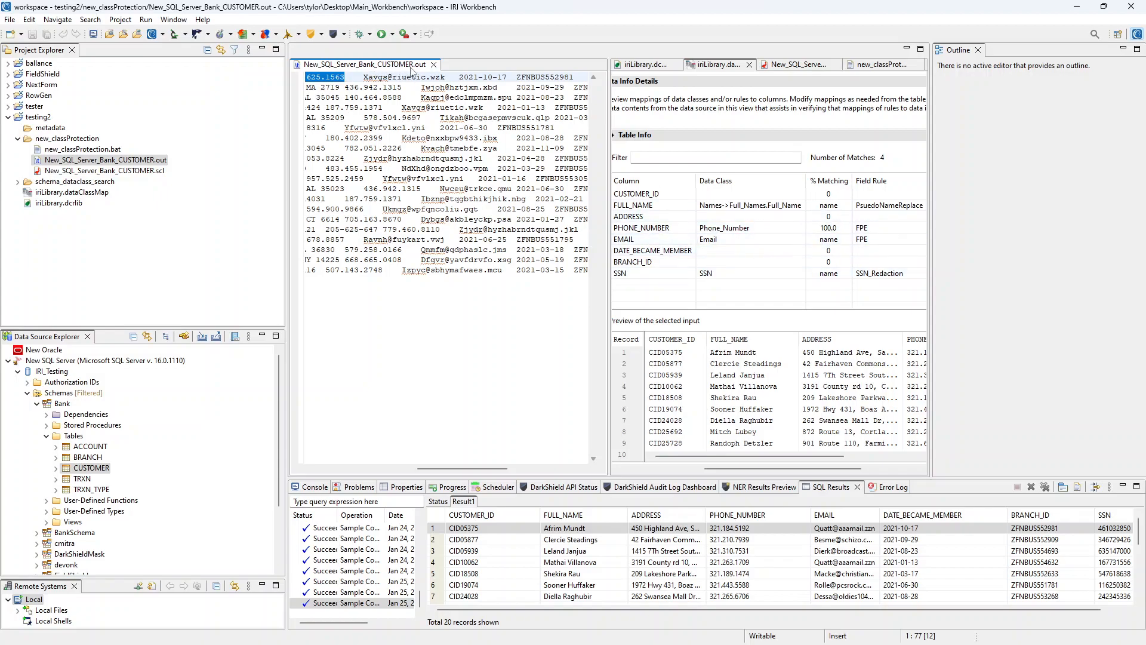
pyautogui.moveTo(467, 471); pyautogui.dragTo(537, 471)
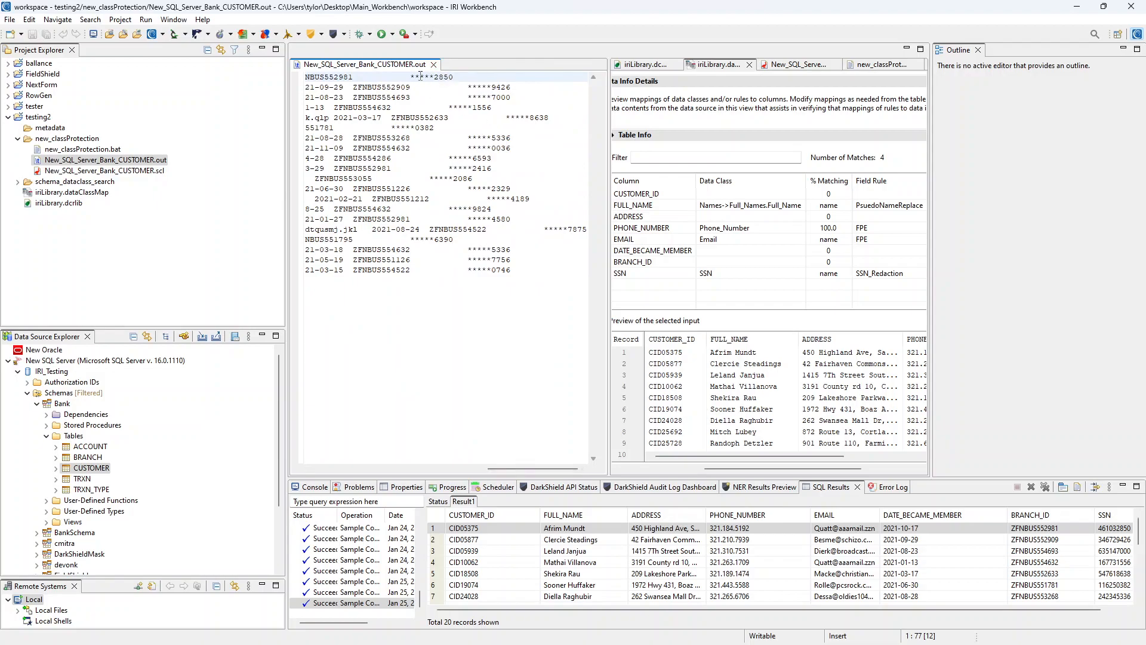
pyautogui.moveTo(538, 471); pyautogui.dragTo(342, 471)
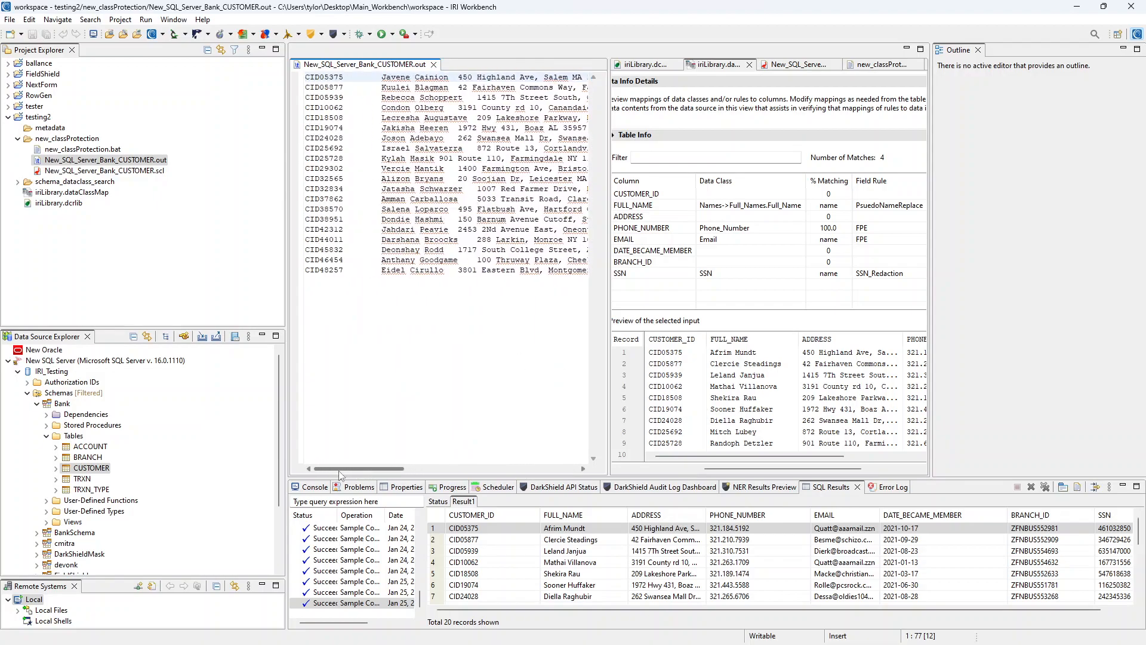
pyautogui.click(435, 64)
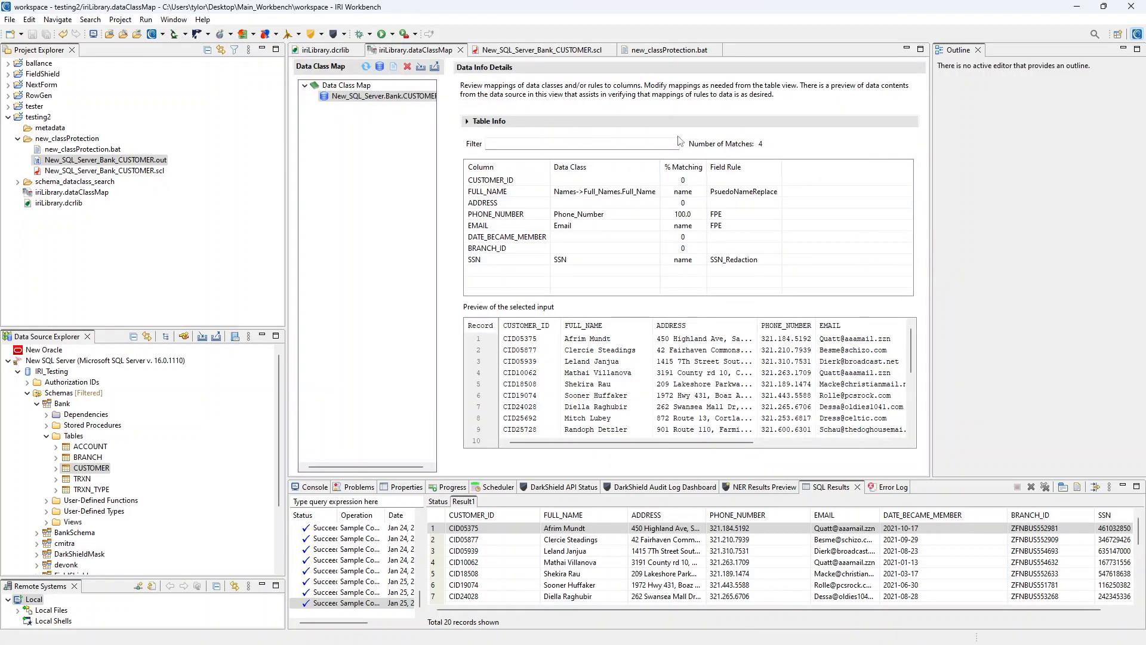